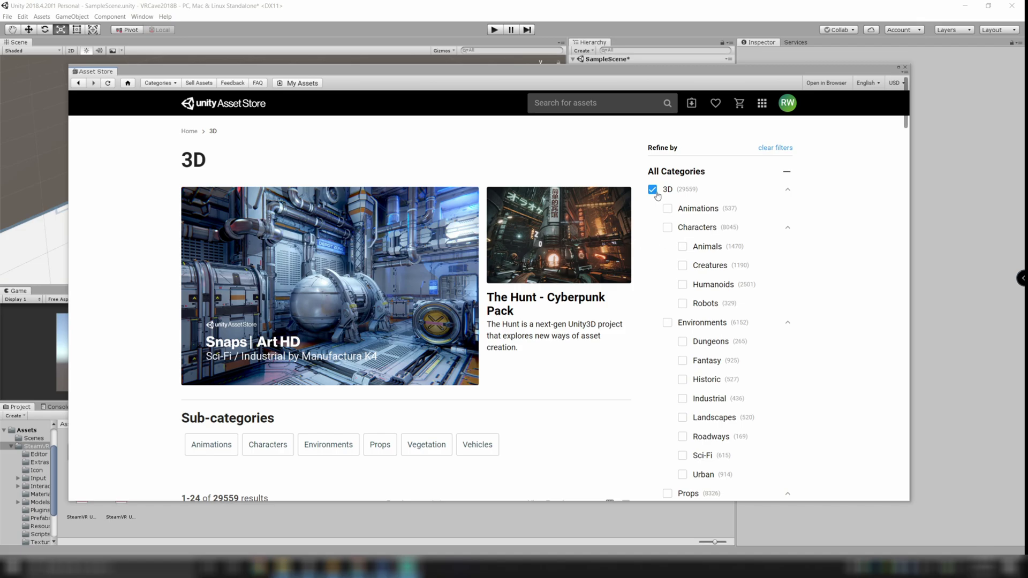
- Restrict the 3D category listing to free assets only
{"action": "scroll", "coordinate": [746, 267], "scroll_direction": "down", "scroll_amount": 3}
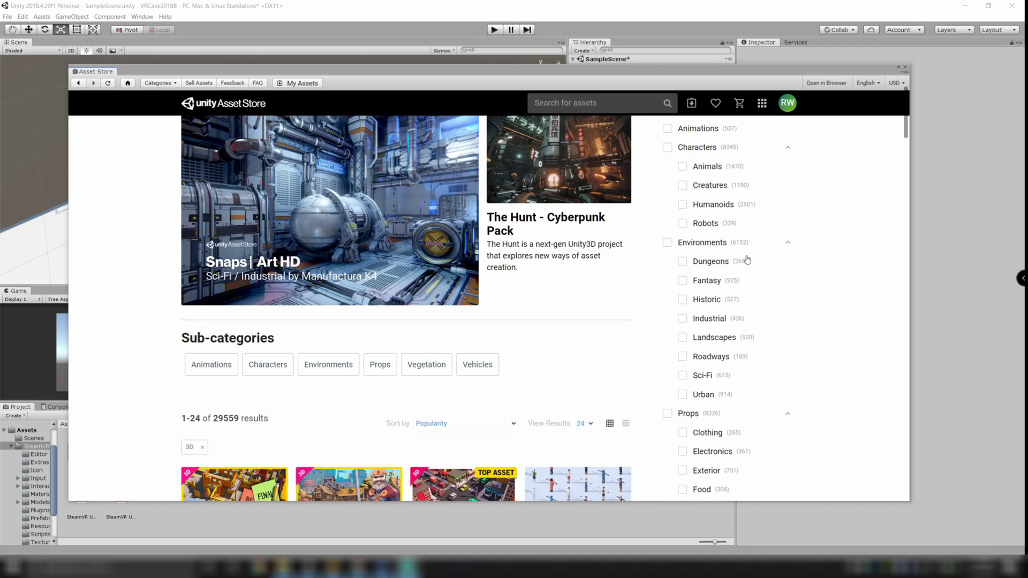
{"action": "scroll", "coordinate": [748, 259], "scroll_direction": "down", "scroll_amount": 9}
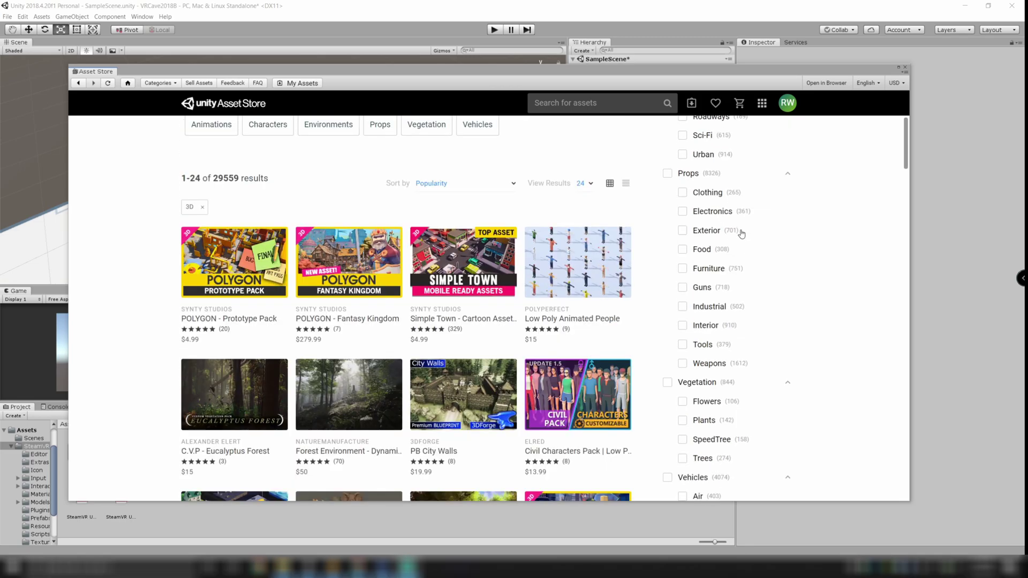
{"action": "scroll", "coordinate": [742, 233], "scroll_direction": "down", "scroll_amount": 19}
{"action": "scroll", "coordinate": [745, 237], "scroll_direction": "down", "scroll_amount": 19}
{"action": "scroll", "coordinate": [748, 239], "scroll_direction": "down", "scroll_amount": 18}
{"action": "scroll", "coordinate": [751, 244], "scroll_direction": "down", "scroll_amount": 15}
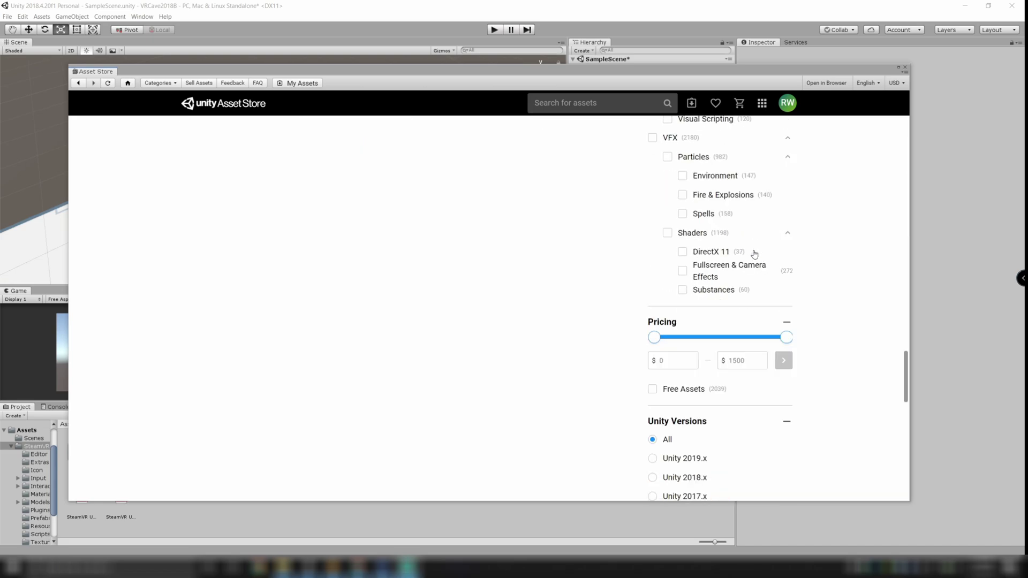
{"action": "left_click", "coordinate": [653, 389]}
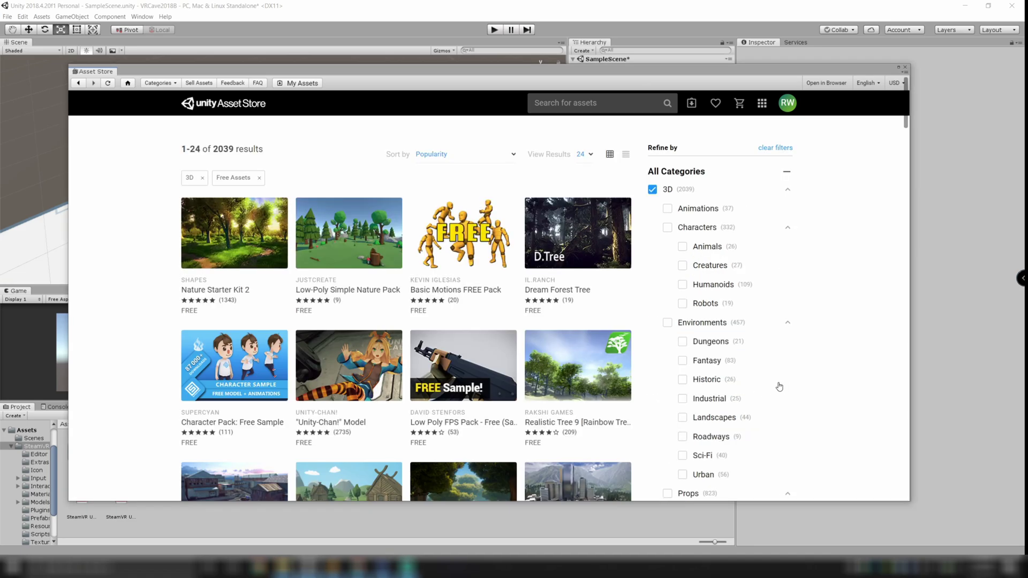
- Open the Snaps Prototype | Office asset page from the free results and look through its preview images
{"action": "mouse_move", "coordinate": [469, 219]}
{"action": "scroll", "coordinate": [634, 283], "scroll_direction": "down", "scroll_amount": 8}
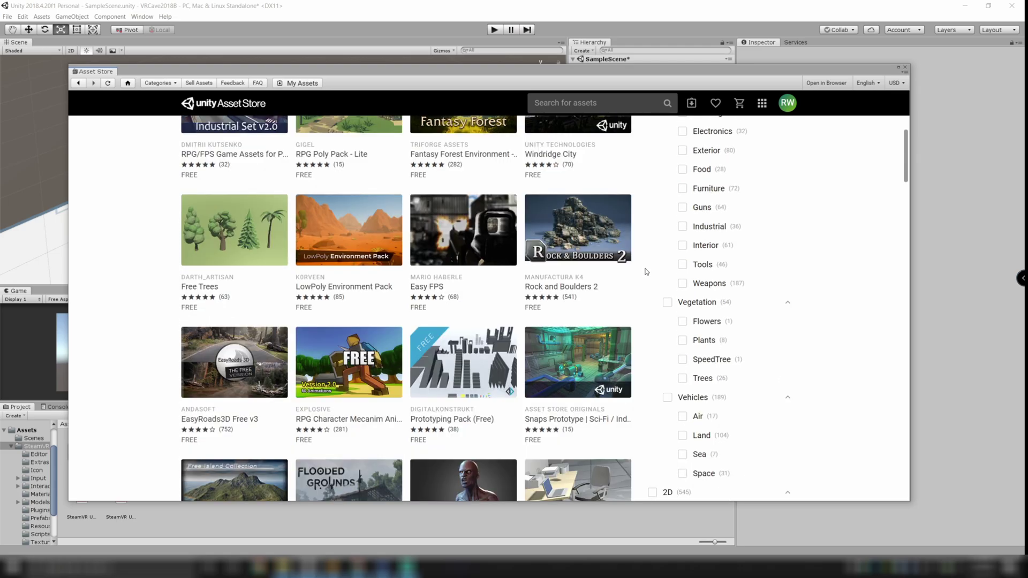
{"action": "scroll", "coordinate": [645, 271], "scroll_direction": "down", "scroll_amount": 3}
{"action": "left_click", "coordinate": [605, 324]}
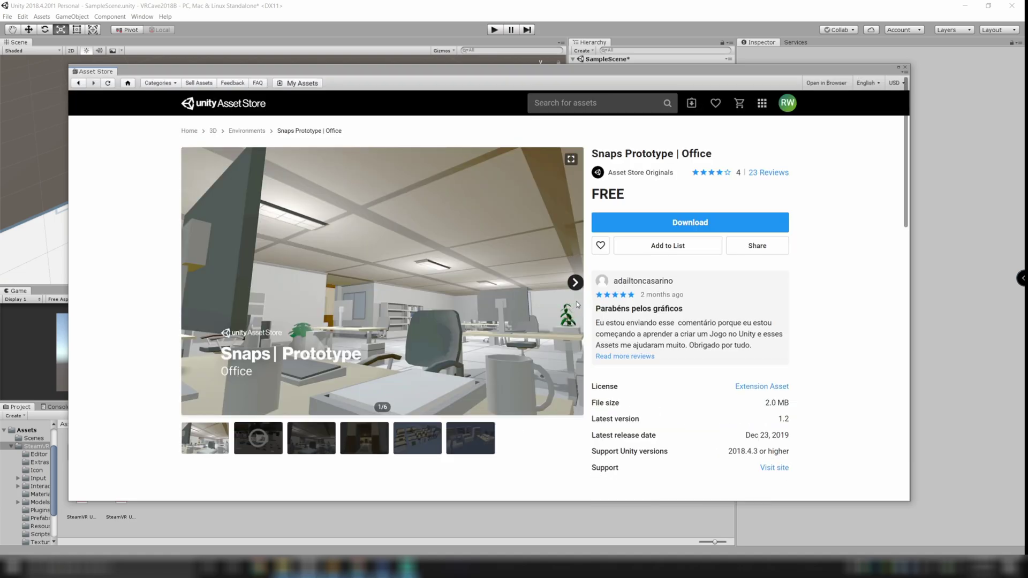
{"action": "left_click", "coordinate": [310, 444]}
{"action": "left_click", "coordinate": [374, 442]}
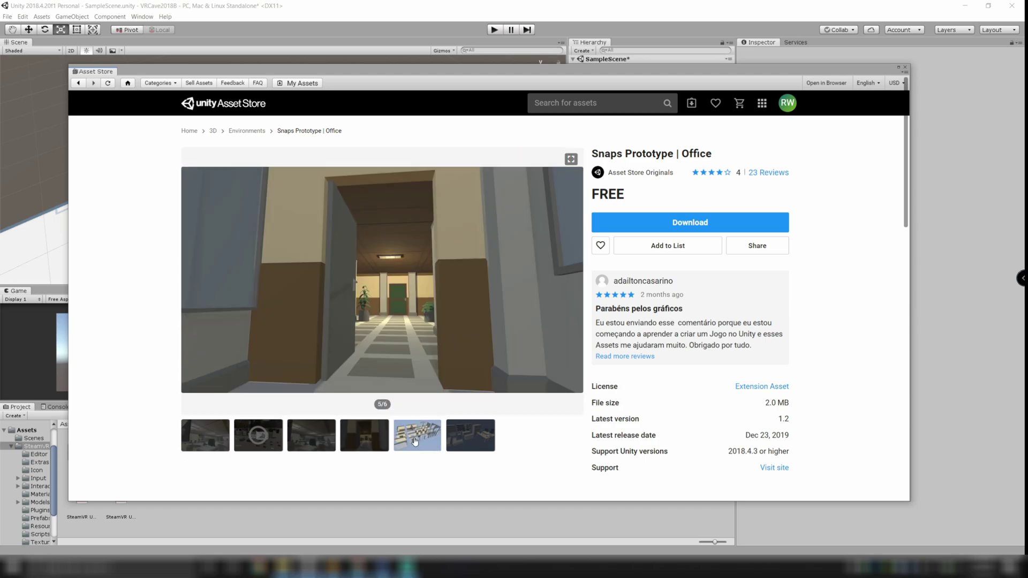
{"action": "left_click", "coordinate": [415, 442]}
{"action": "left_click", "coordinate": [467, 434]}
{"action": "left_click", "coordinate": [229, 443]}
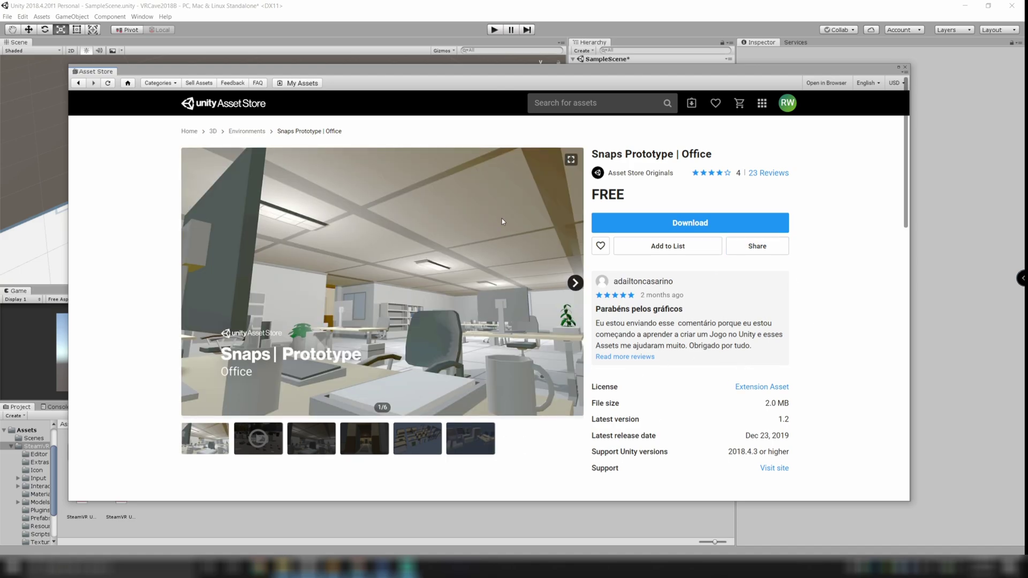
- Download the Snaps Prototype | Office asset and import all of its package contents into the project
{"action": "left_click", "coordinate": [672, 225]}
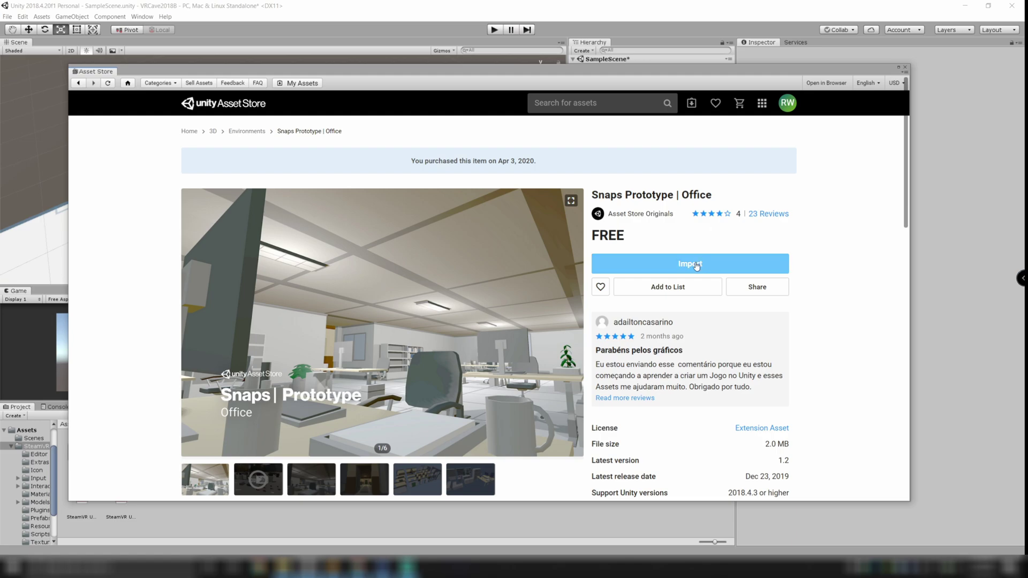
{"action": "left_click", "coordinate": [681, 266]}
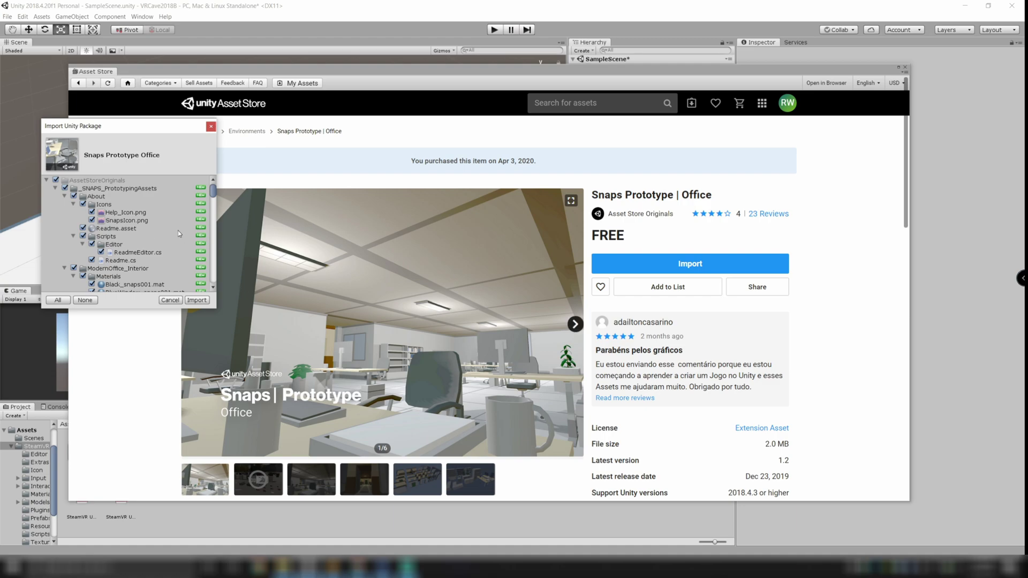
{"action": "left_click", "coordinate": [198, 301]}
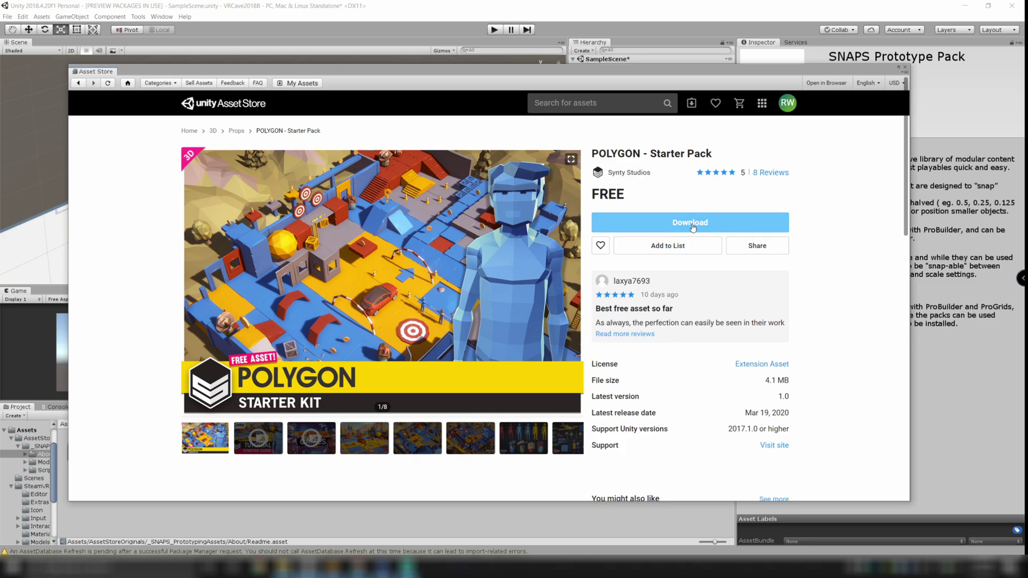
- Download and import the POLYGON - Starter Pack, and download the Furnished Cabin asset
{"action": "left_click", "coordinate": [691, 222]}
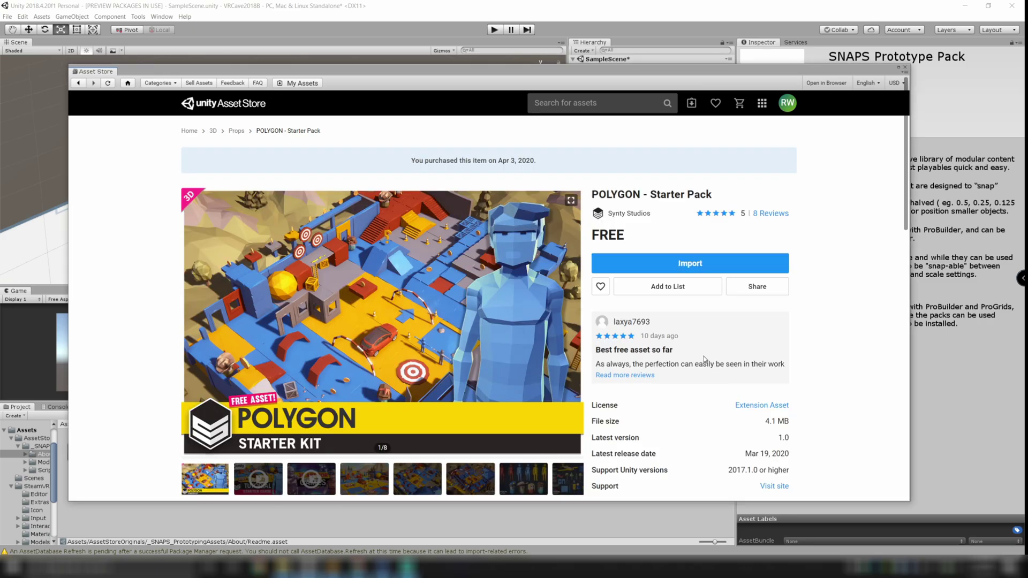
{"action": "left_click", "coordinate": [696, 264]}
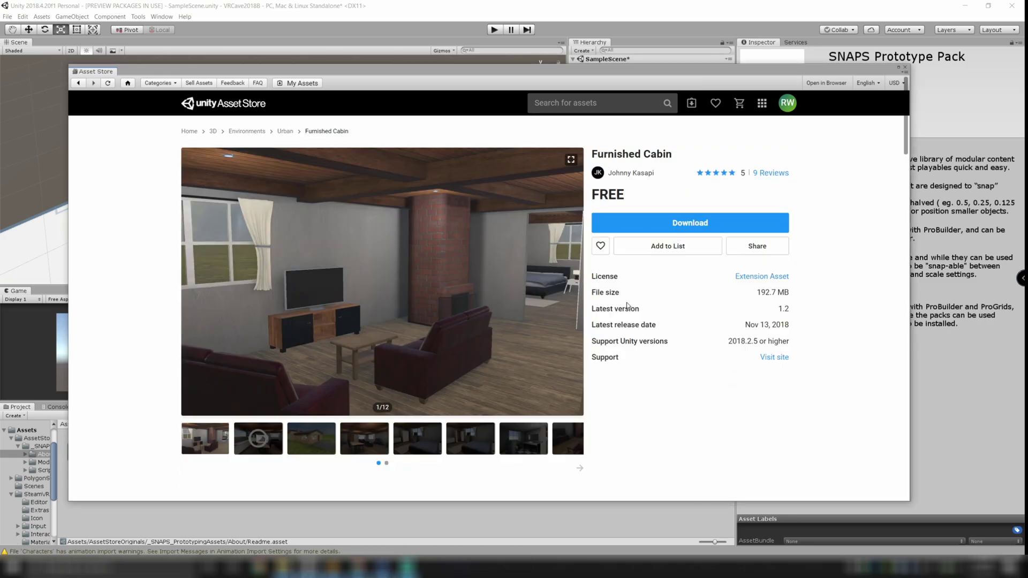
{"action": "left_click", "coordinate": [700, 218]}
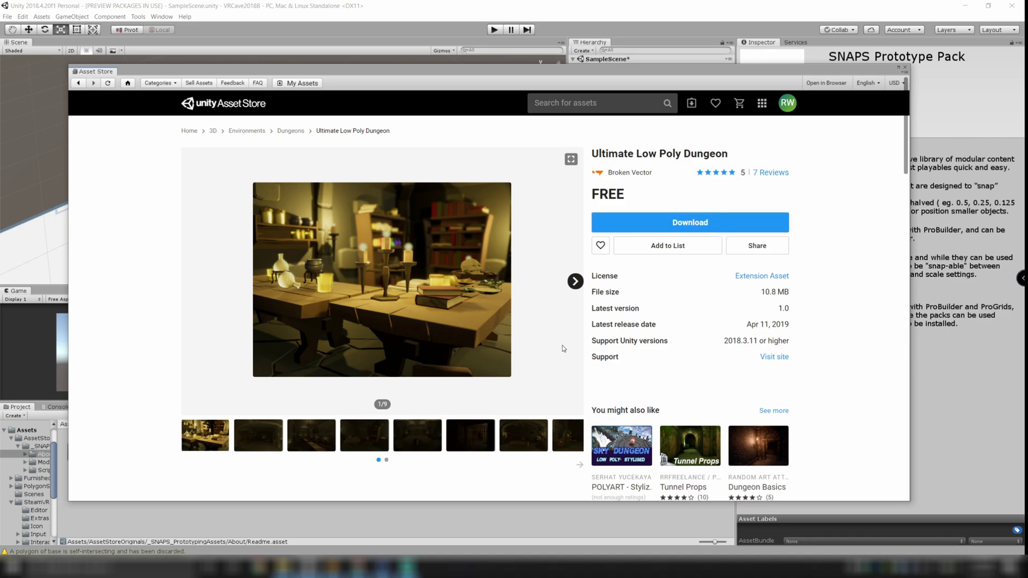
- Examine the preview images of the Ultimate Low Poly Dungeon asset
{"action": "left_click", "coordinate": [254, 447]}
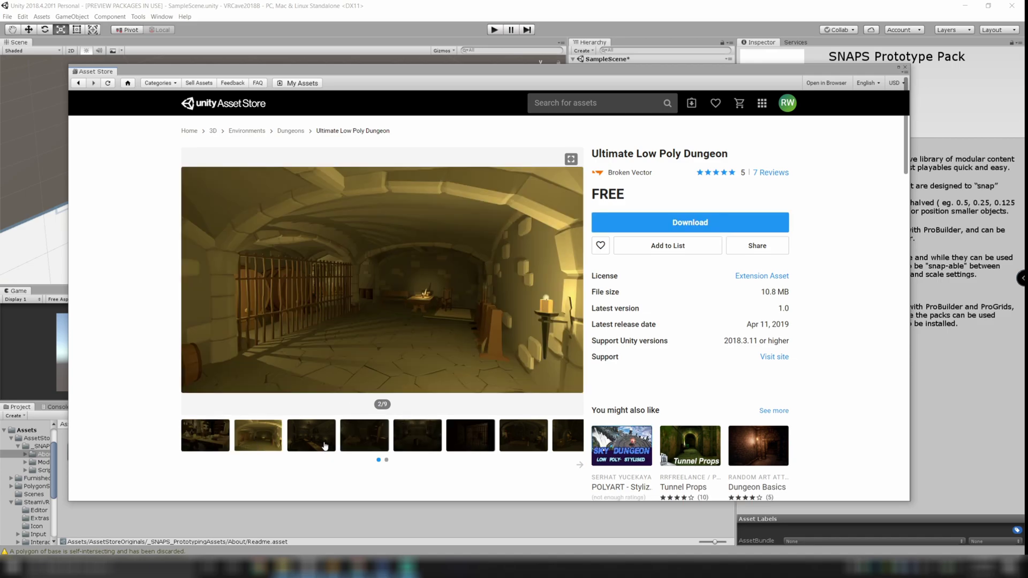
{"action": "left_click", "coordinate": [317, 438]}
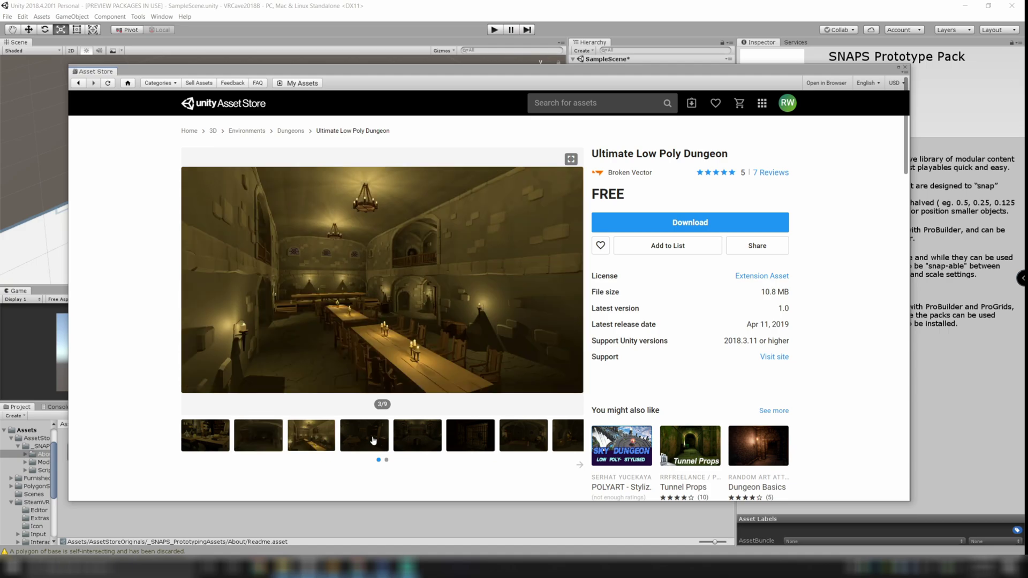
{"action": "left_click", "coordinate": [373, 440]}
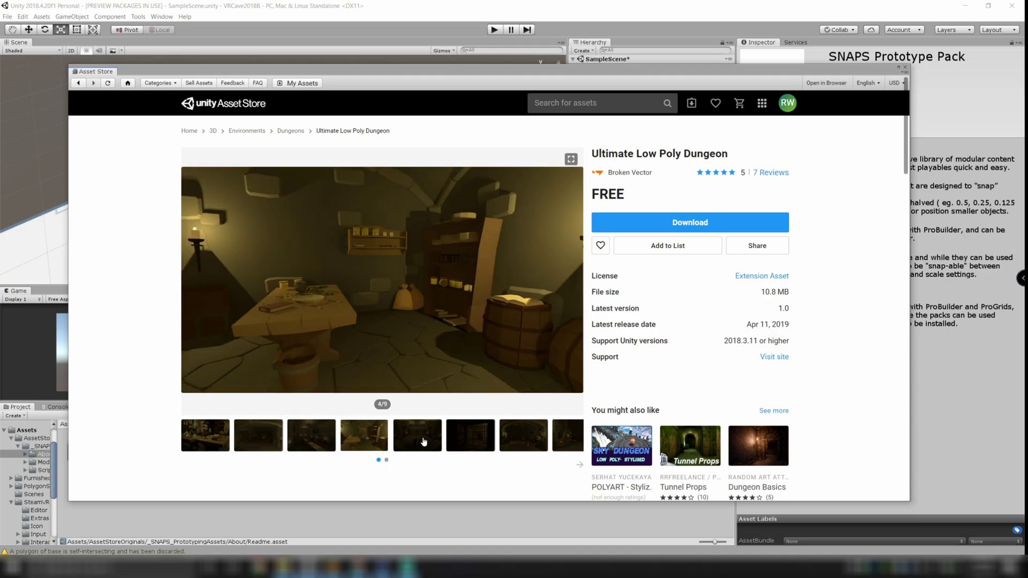
{"action": "left_click", "coordinate": [424, 442]}
{"action": "left_click", "coordinate": [476, 440]}
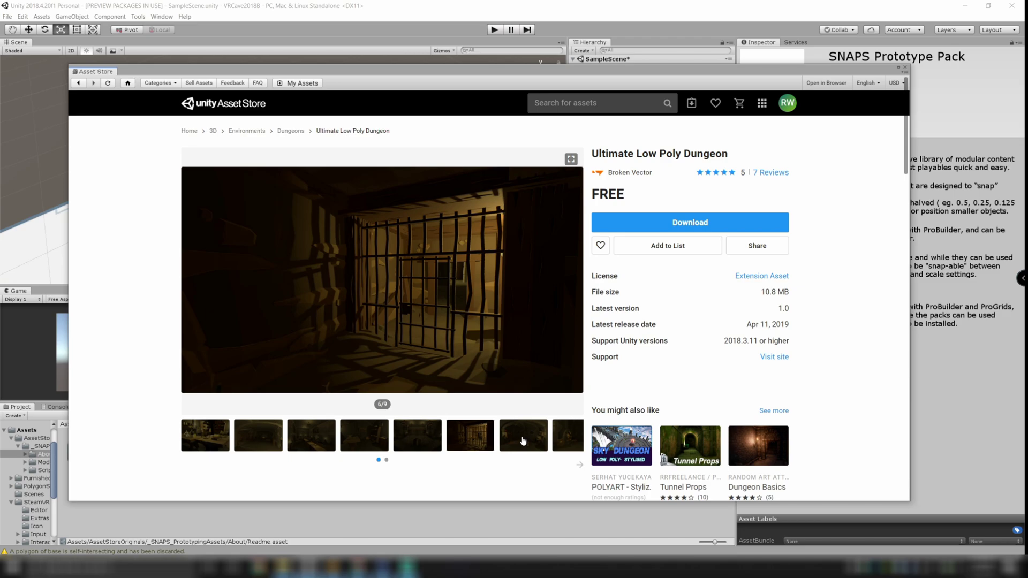
{"action": "left_click", "coordinate": [522, 437]}
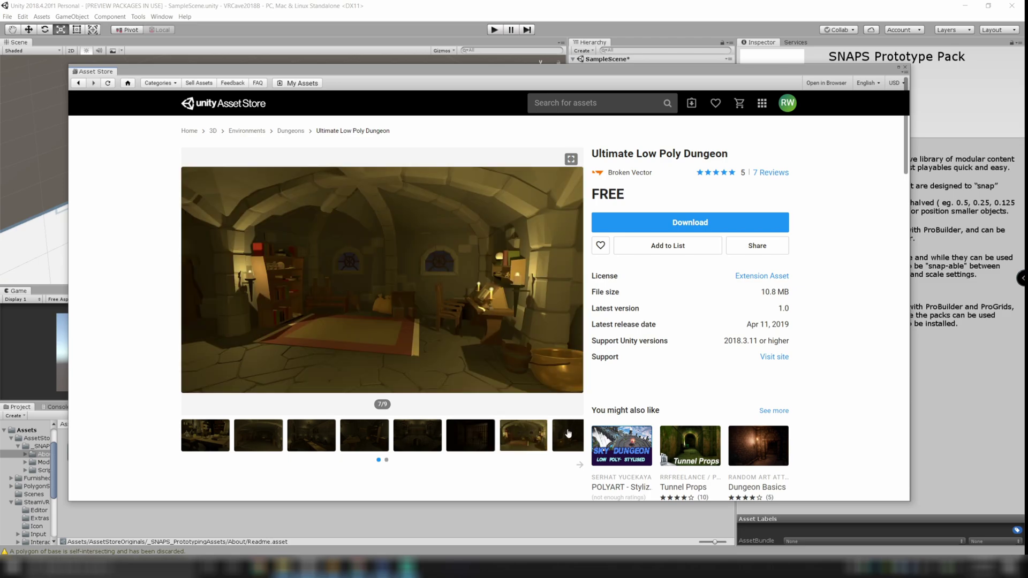
{"action": "left_click", "coordinate": [568, 434]}
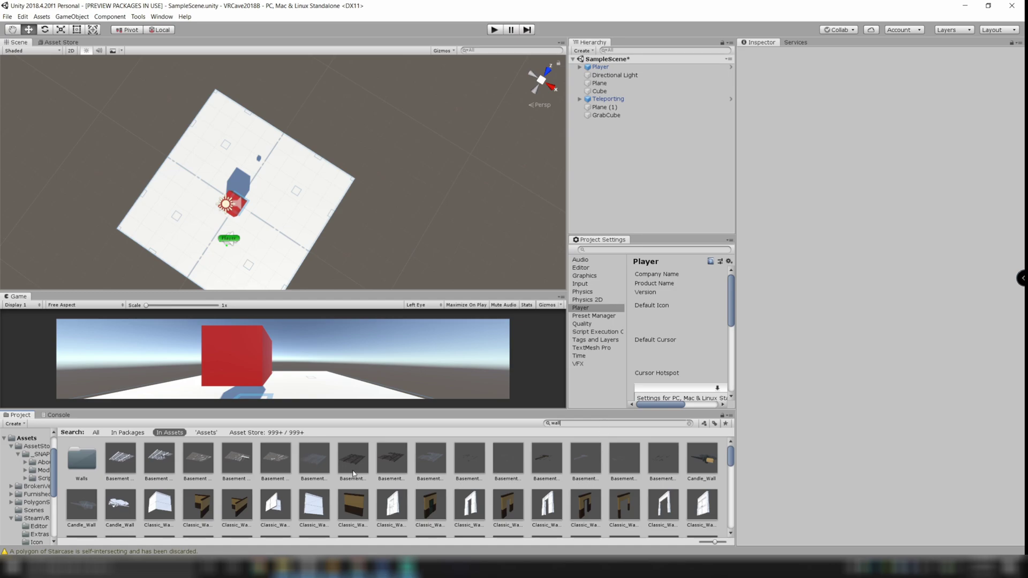
- Browse the wall prefabs in the project search results and try placing one in the scene
{"action": "scroll", "coordinate": [361, 472], "scroll_direction": "down", "scroll_amount": 2}
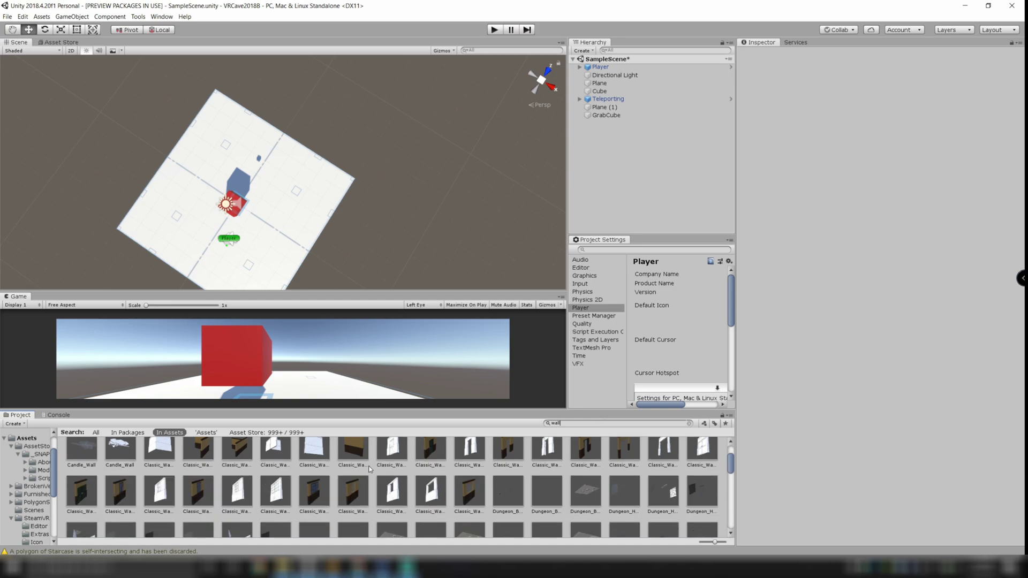
{"action": "scroll", "coordinate": [370, 467], "scroll_direction": "down", "scroll_amount": 1}
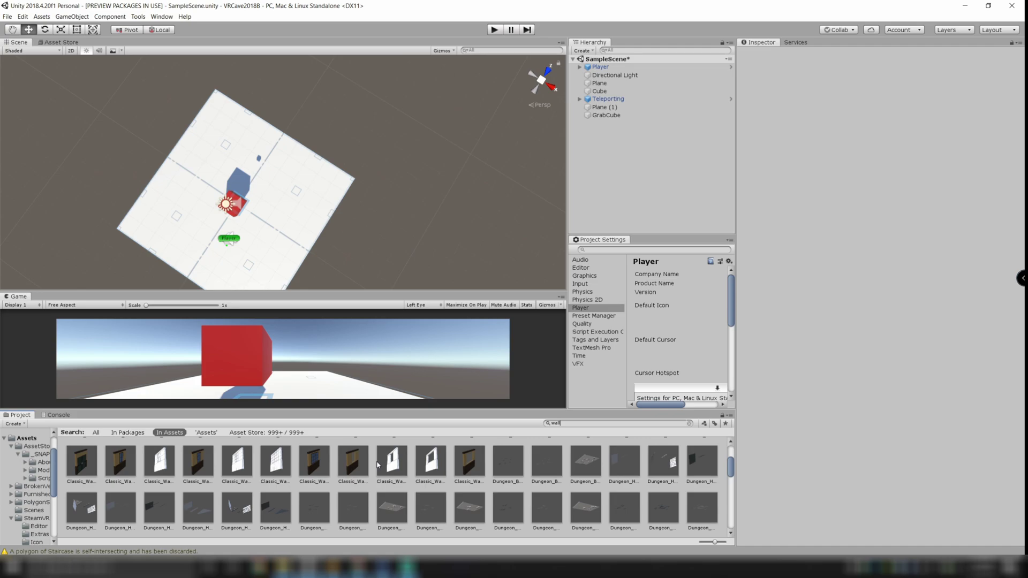
{"action": "scroll", "coordinate": [327, 467], "scroll_direction": "down", "scroll_amount": 3}
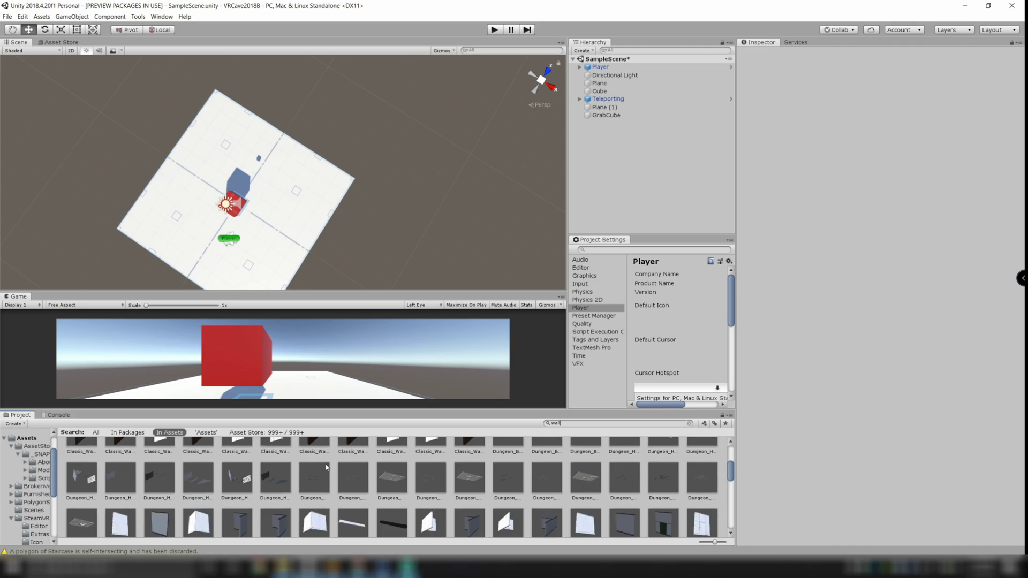
{"action": "left_click", "coordinate": [635, 462]}
{"action": "left_click_drag", "start_coordinate": [629, 467], "coordinate": [374, 272]}
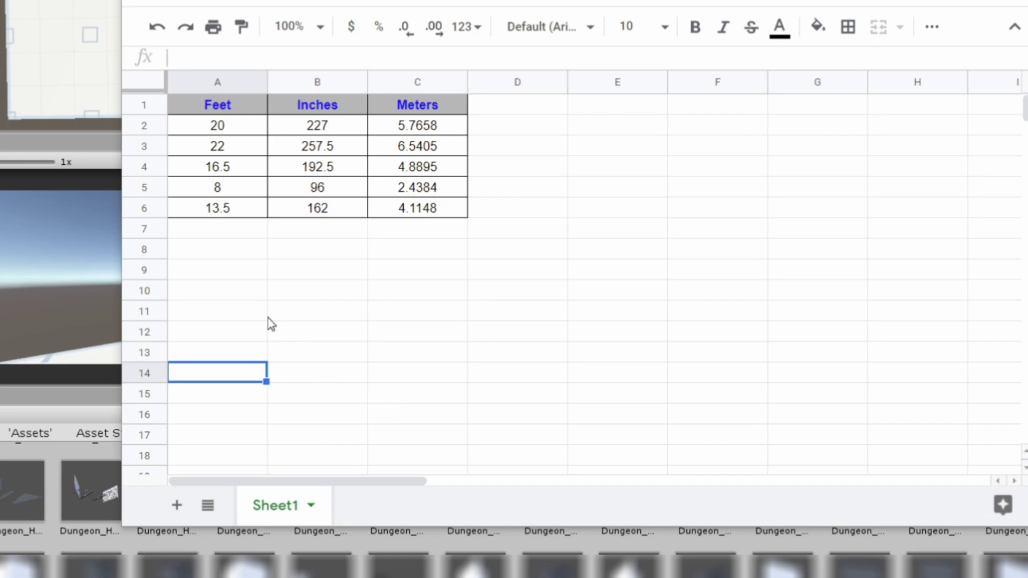
- Examine the room measurements in the Google Sheets spreadsheet, including the formula that converts feet to inches in B2
{"action": "left_click", "coordinate": [234, 132]}
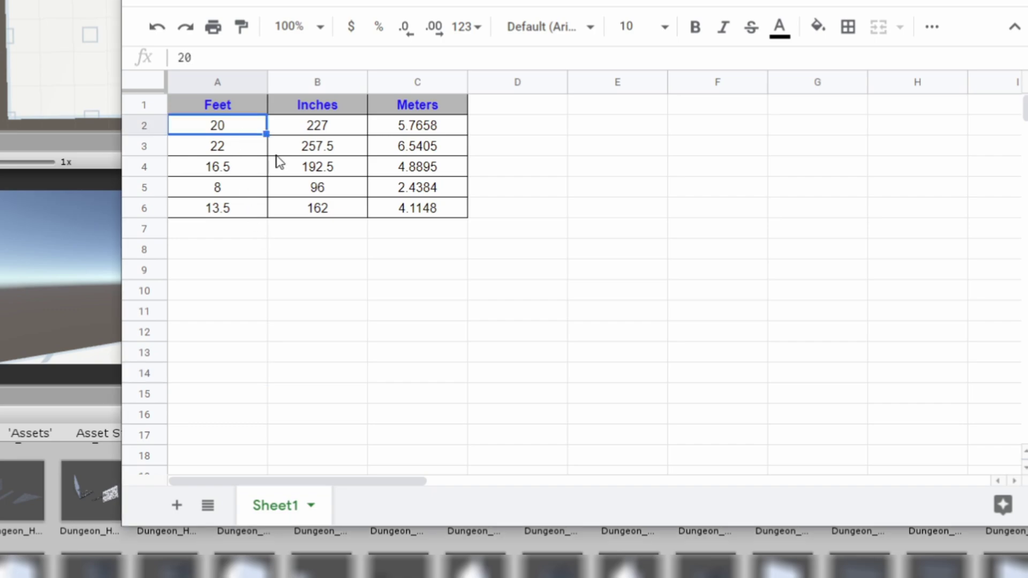
{"action": "left_click", "coordinate": [338, 131]}
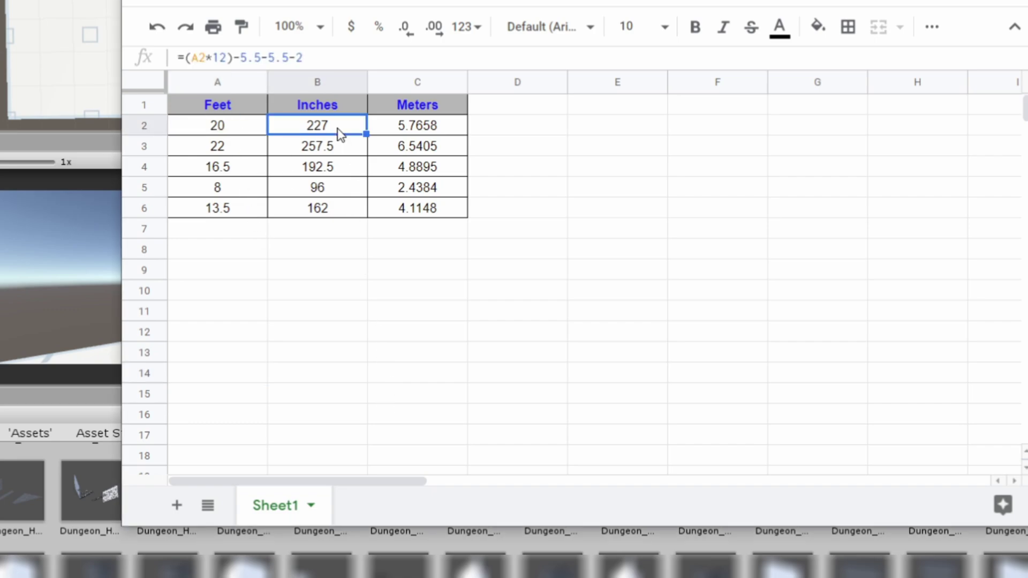
{"action": "double_click", "coordinate": [229, 58]}
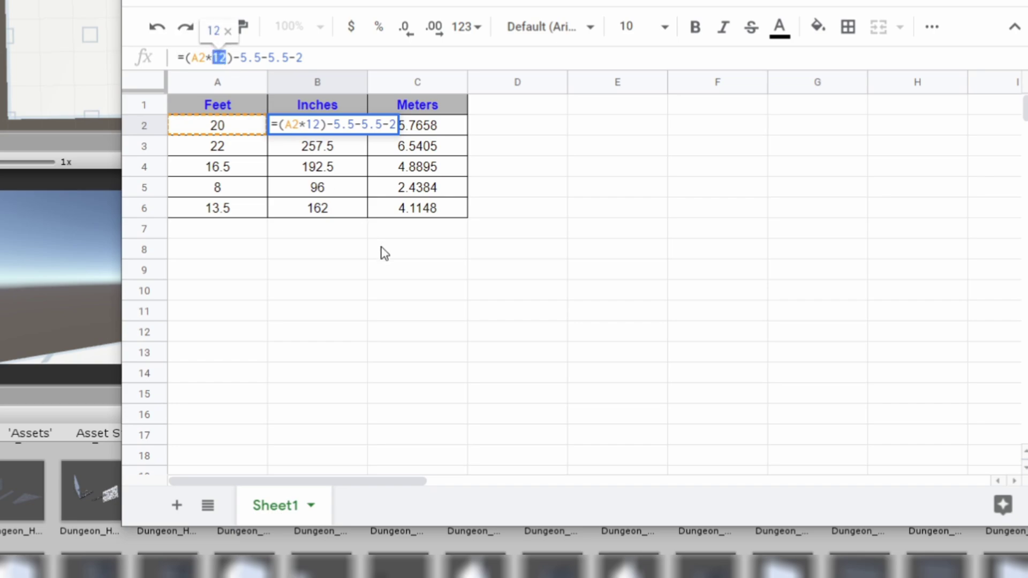
{"action": "left_click_drag", "start_coordinate": [241, 57], "coordinate": [290, 57]}
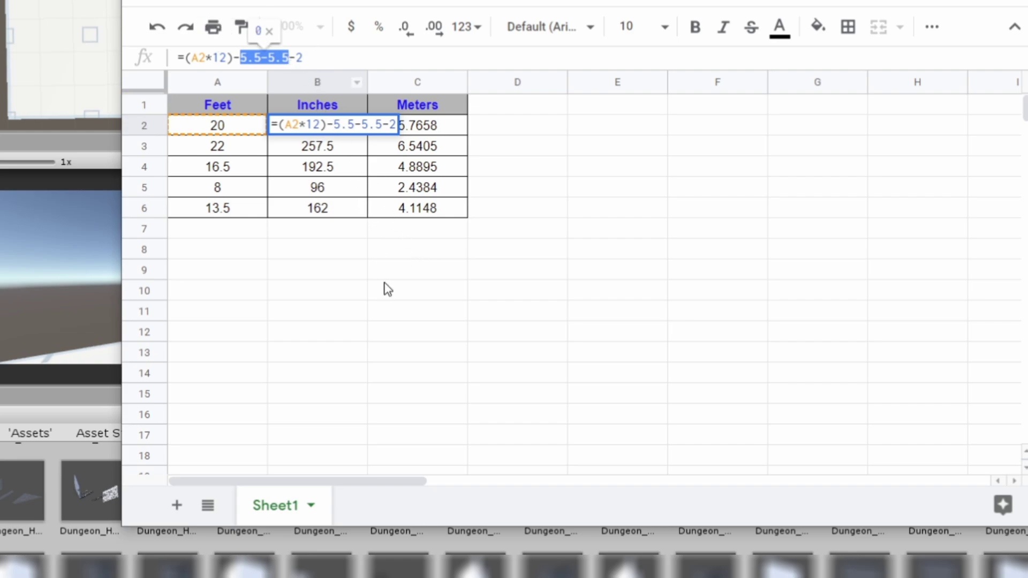
{"action": "key", "text": "Escape"}
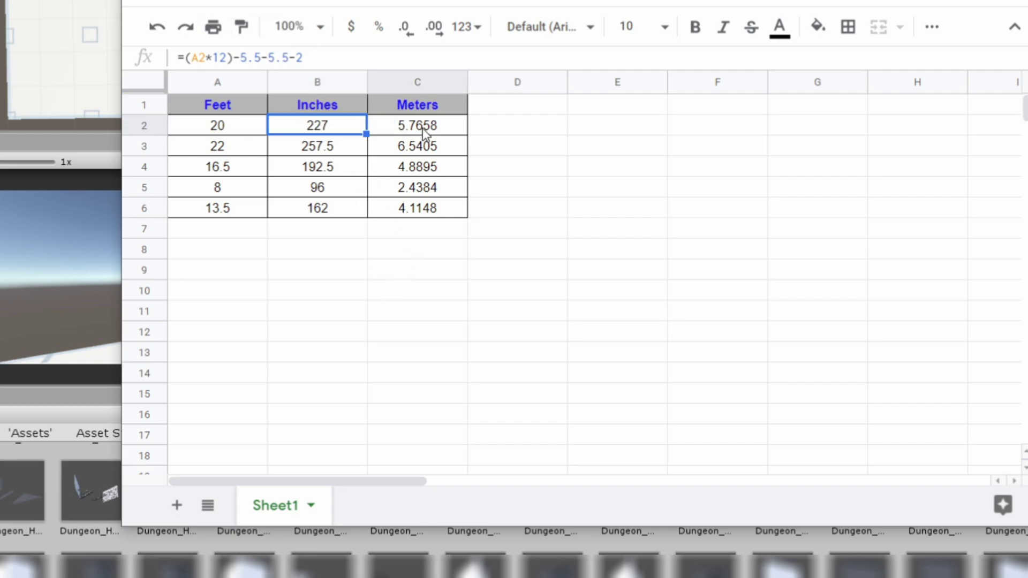
{"action": "left_click", "coordinate": [410, 255]}
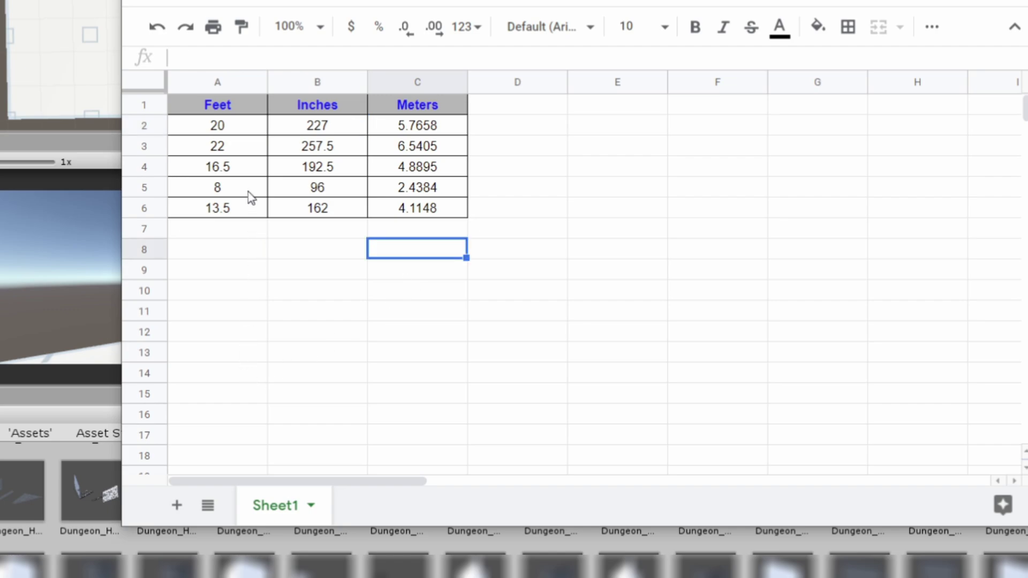
{"action": "left_click", "coordinate": [231, 129]}
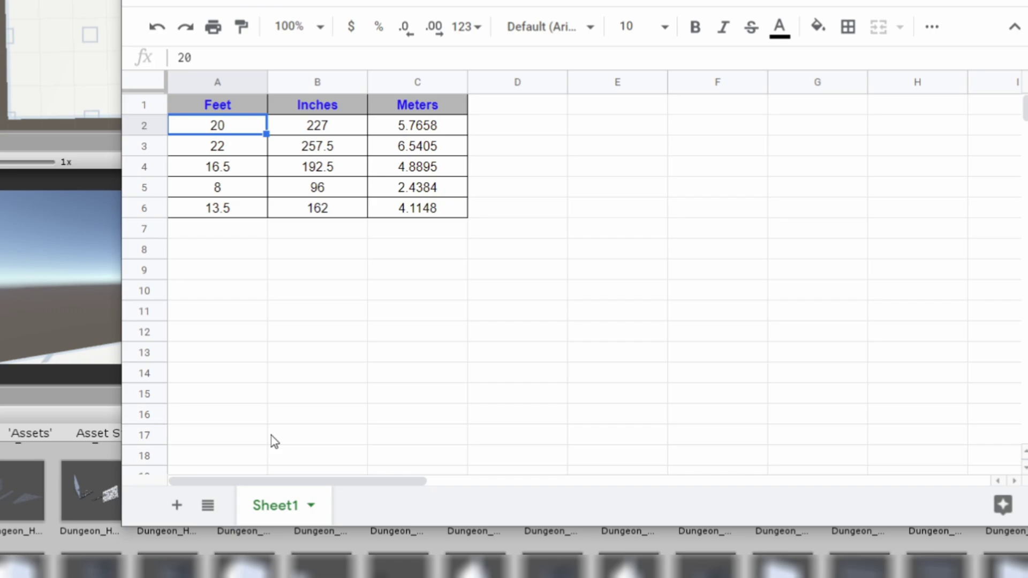
{"action": "left_click", "coordinate": [322, 129]}
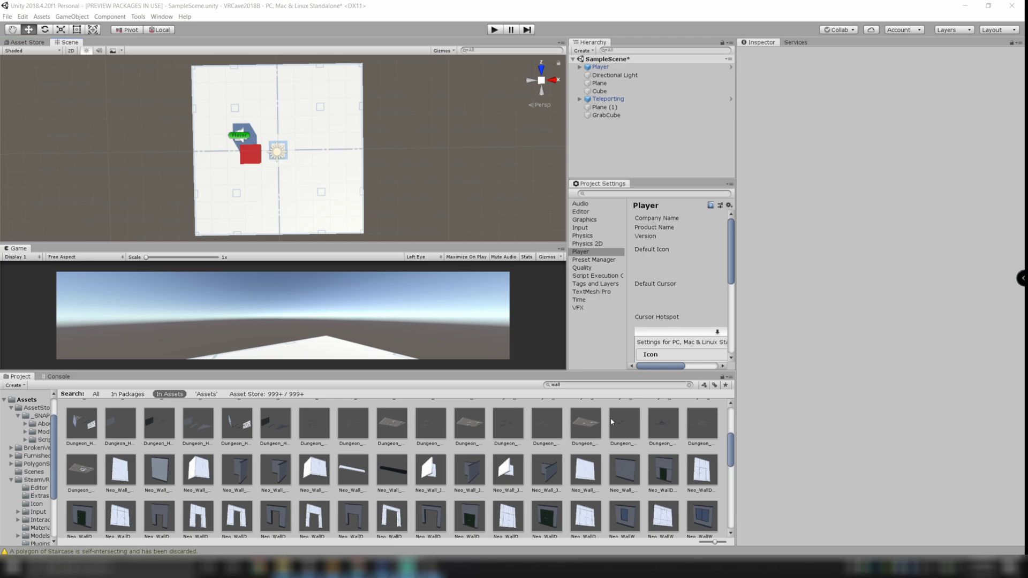
- Place the Neo_Wall_snaps001 prefab at the left edge of the floor plane, at about X -3.9, Z -2.5
{"action": "left_click", "coordinate": [558, 385]}
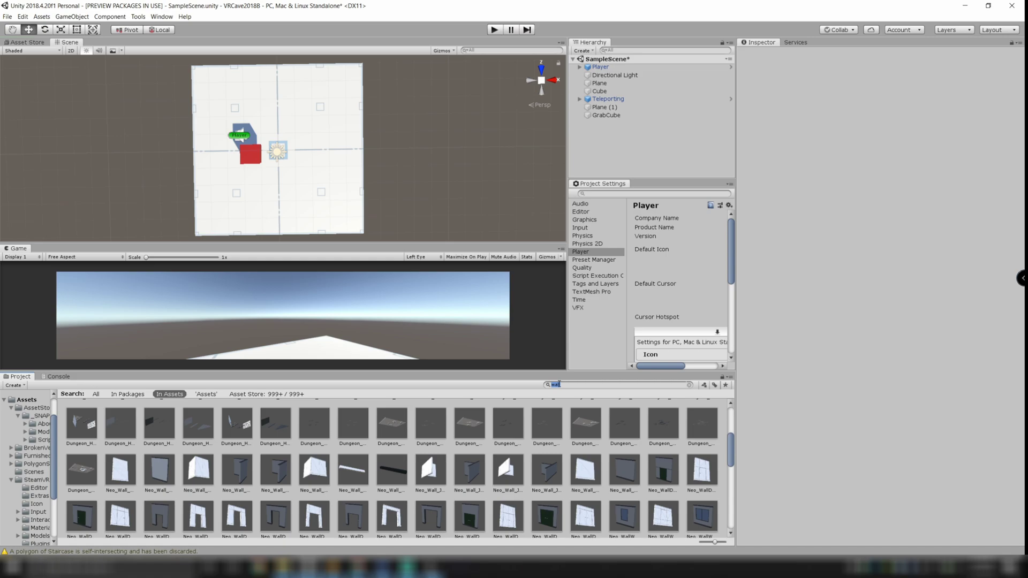
{"action": "left_click", "coordinate": [623, 480]}
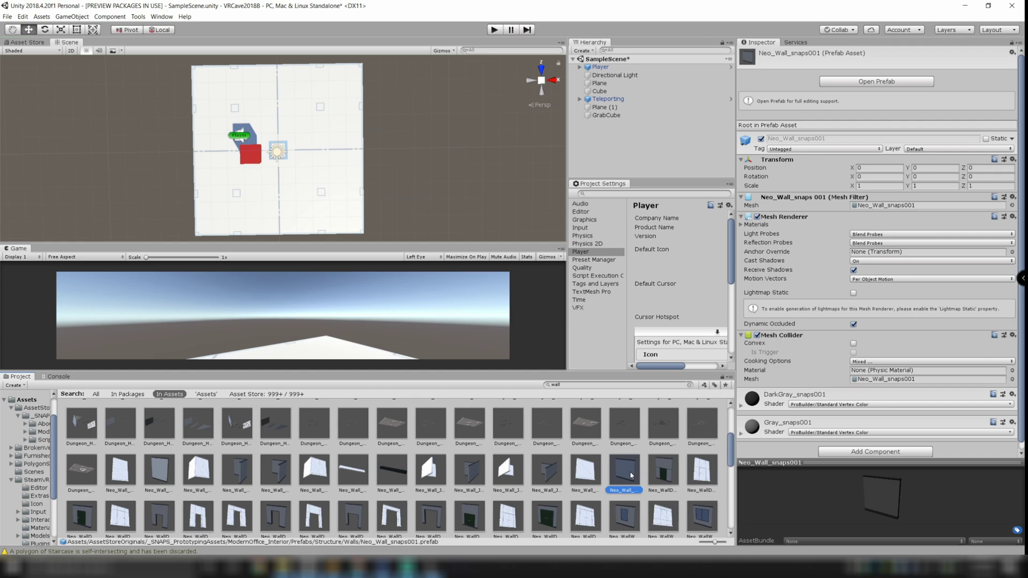
{"action": "left_click_drag", "start_coordinate": [630, 475], "coordinate": [214, 204]}
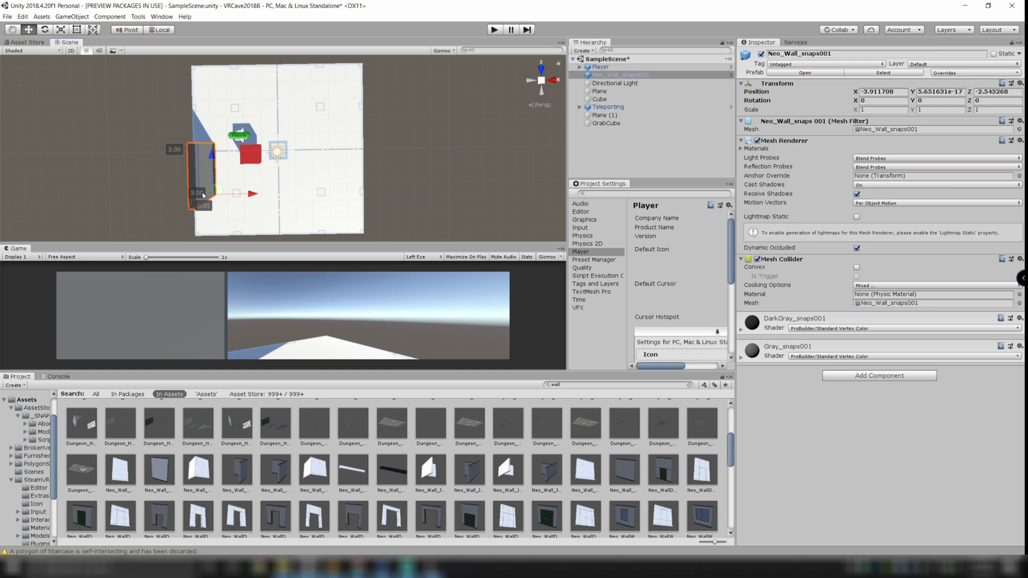
- Hide the ProBuilder dimensions overlay and show it again on the selected wall
{"action": "left_click", "coordinate": [137, 17]}
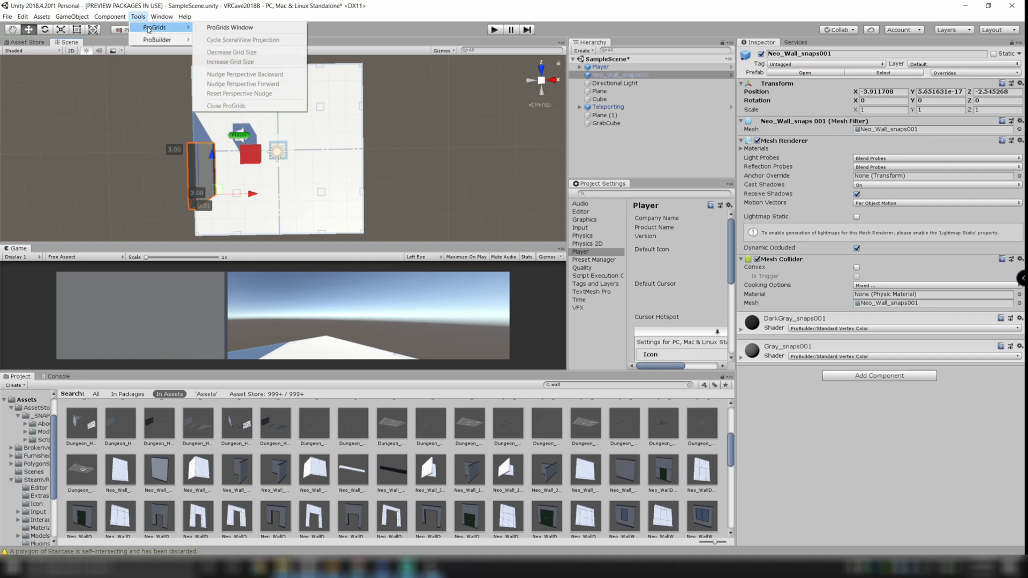
{"action": "mouse_move", "coordinate": [151, 45]}
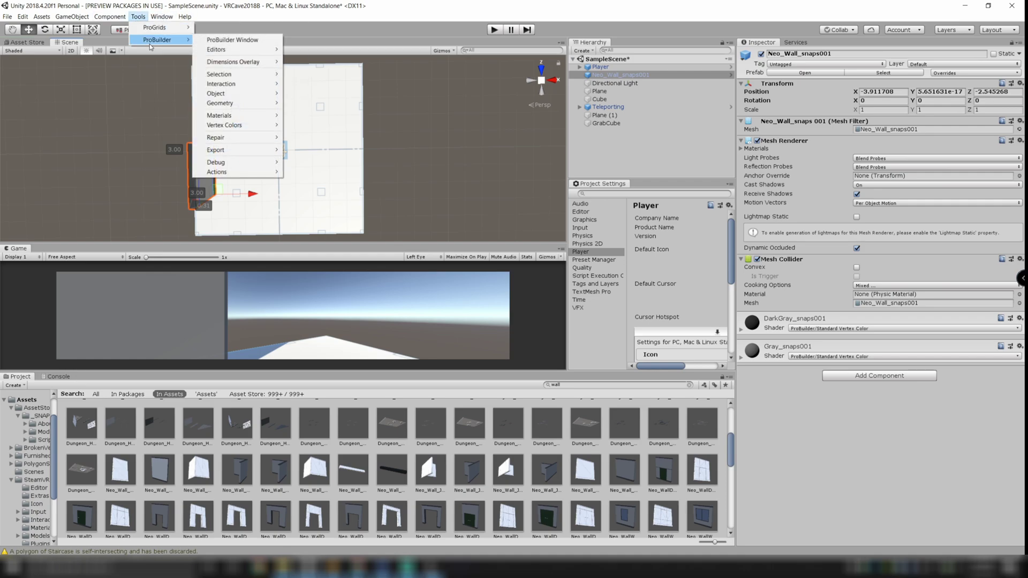
{"action": "mouse_move", "coordinate": [247, 63]}
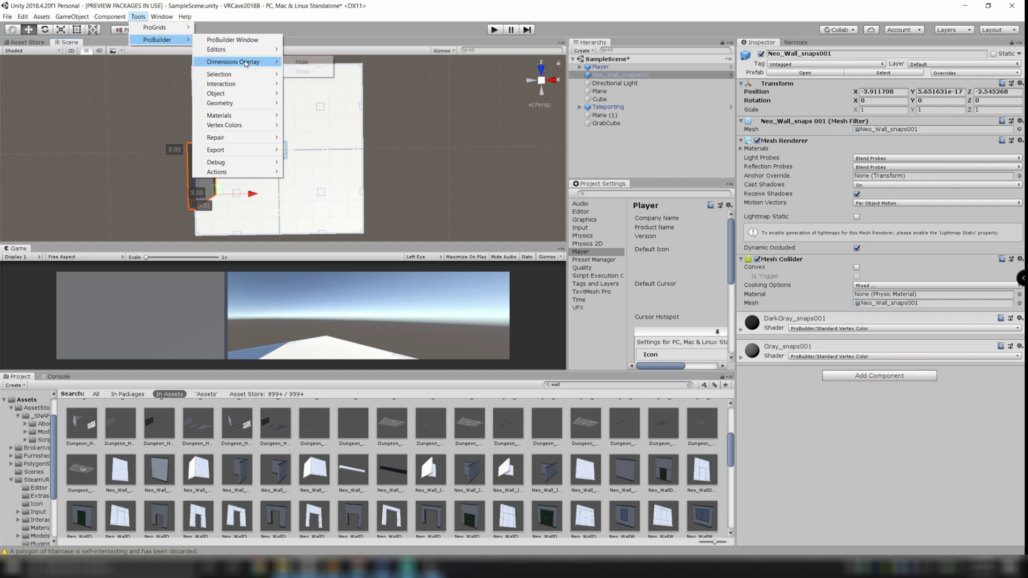
{"action": "left_click", "coordinate": [325, 67]}
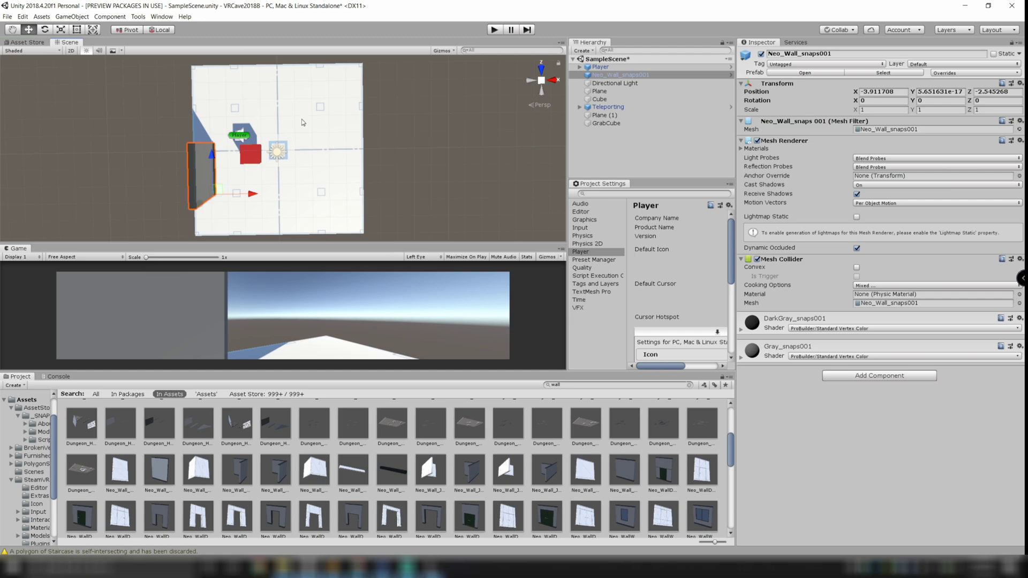
{"action": "left_click", "coordinate": [138, 16]}
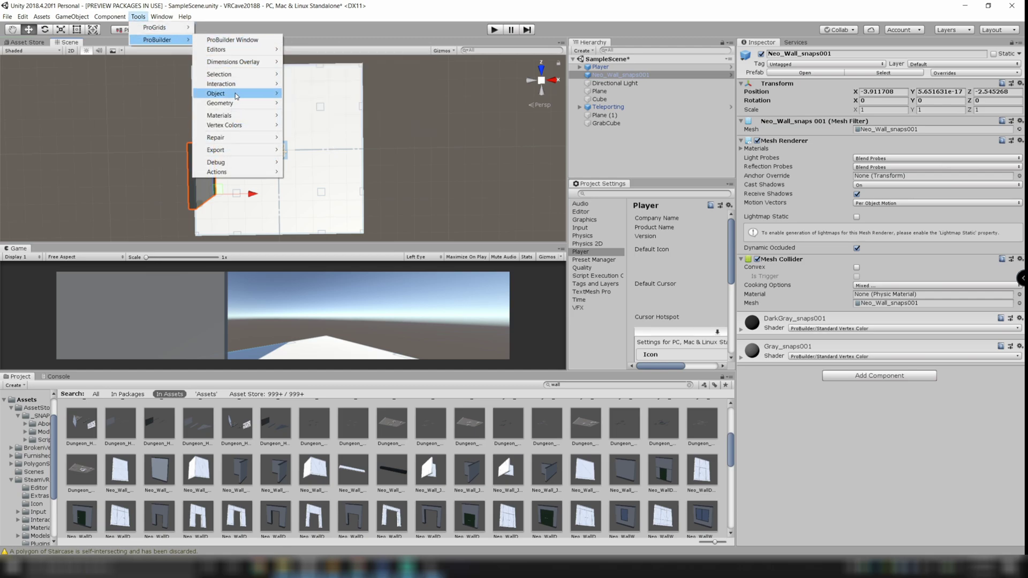
{"action": "mouse_move", "coordinate": [237, 63]}
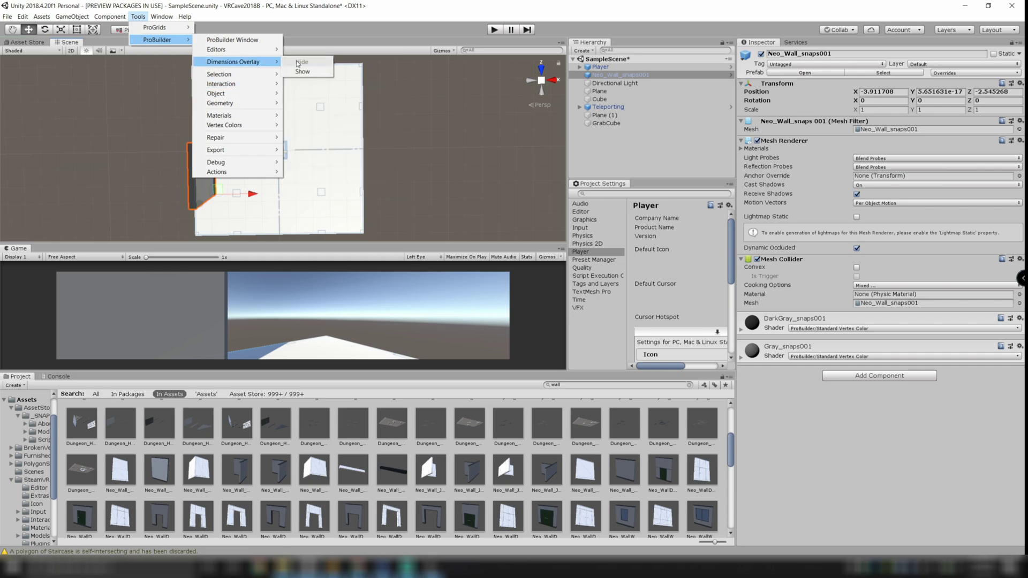
{"action": "left_click", "coordinate": [302, 74]}
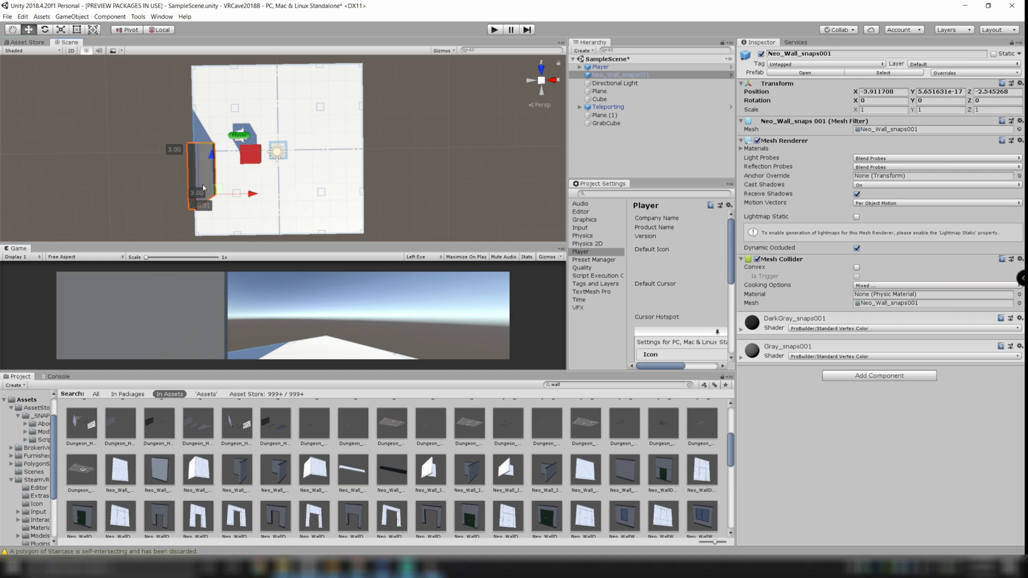
- Enable the ProGrids grid overlay and nudge the wall along Z to -2.52
{"action": "left_click", "coordinate": [138, 16]}
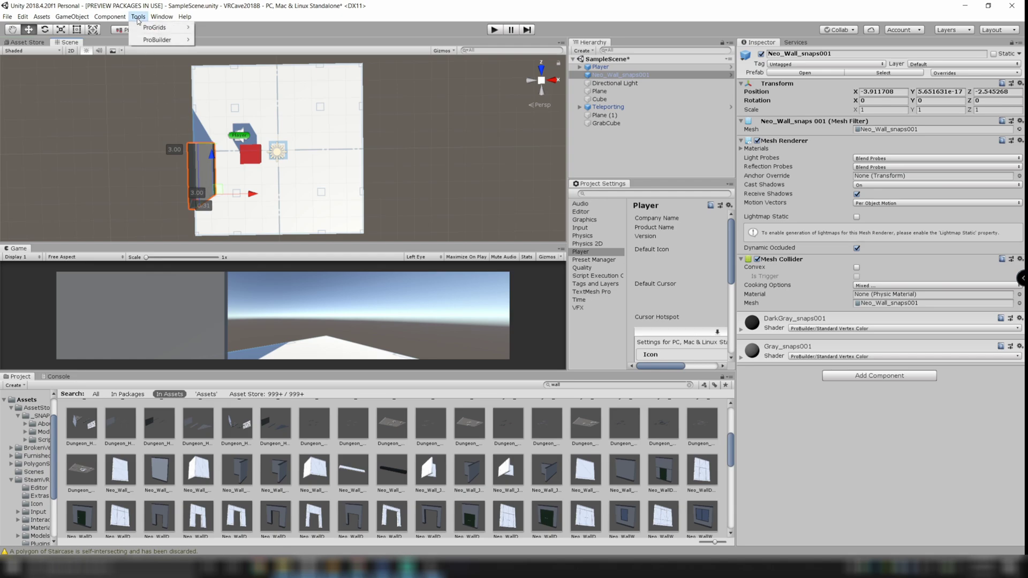
{"action": "mouse_move", "coordinate": [160, 28]}
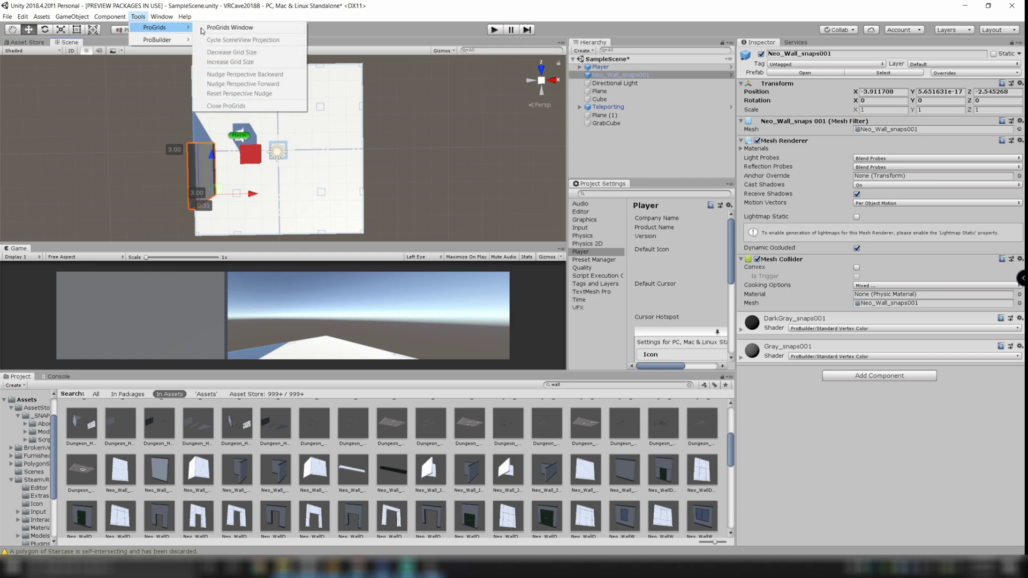
{"action": "left_click", "coordinate": [239, 29]}
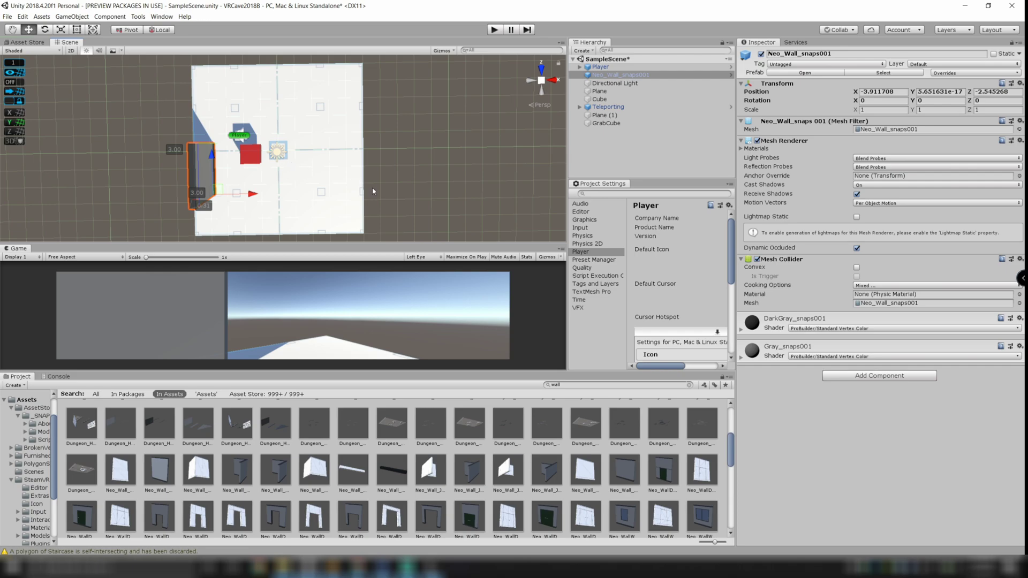
{"action": "left_click_drag", "start_coordinate": [212, 157], "coordinate": [212, 155]}
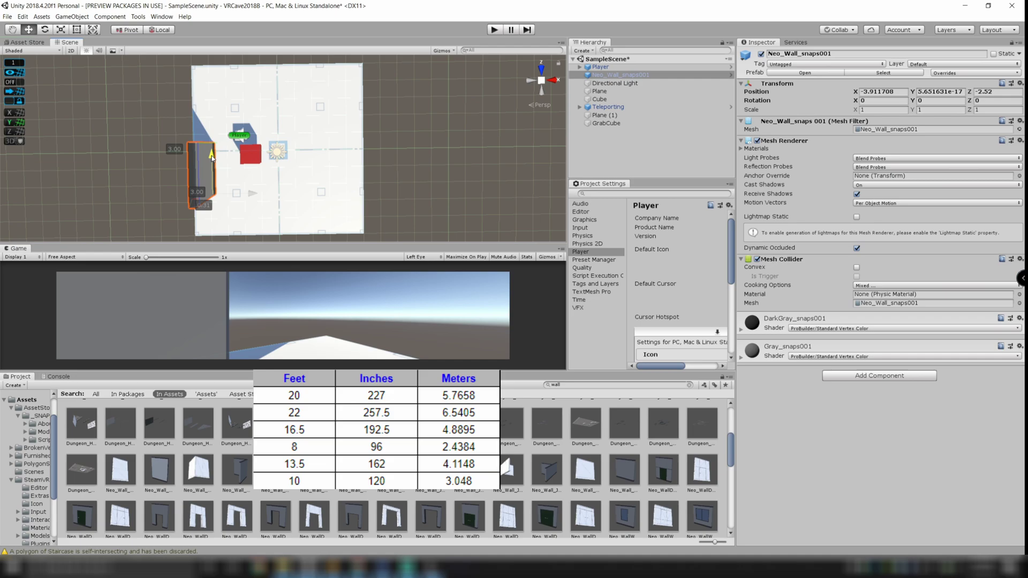
- Scale the first wall's length along Z to 1.37 to match the 13.5 ft measurement
{"action": "left_click", "coordinate": [61, 29]}
{"action": "left_click_drag", "start_coordinate": [212, 156], "coordinate": [213, 142]}
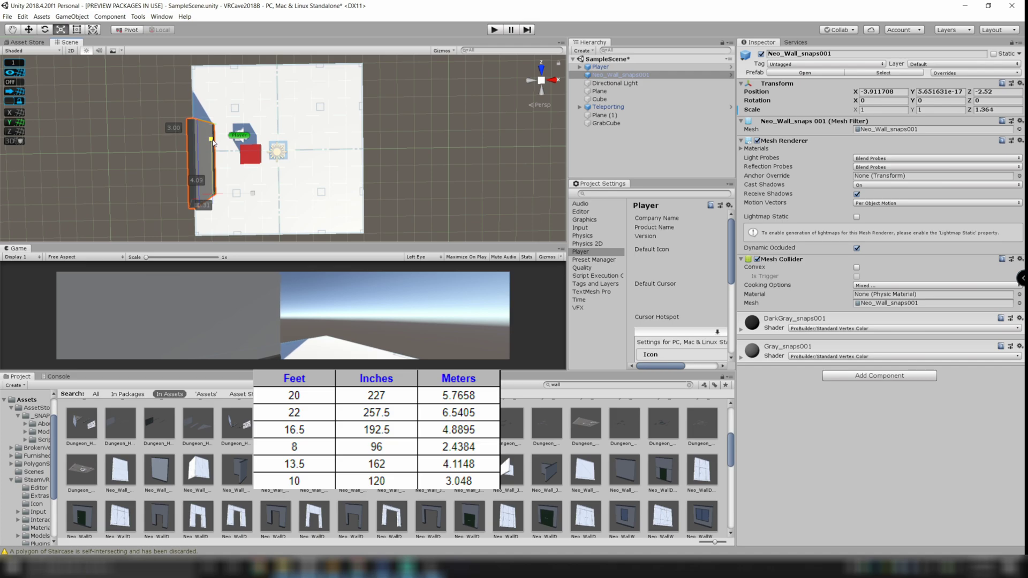
{"action": "left_click_drag", "start_coordinate": [213, 142], "coordinate": [212, 141]}
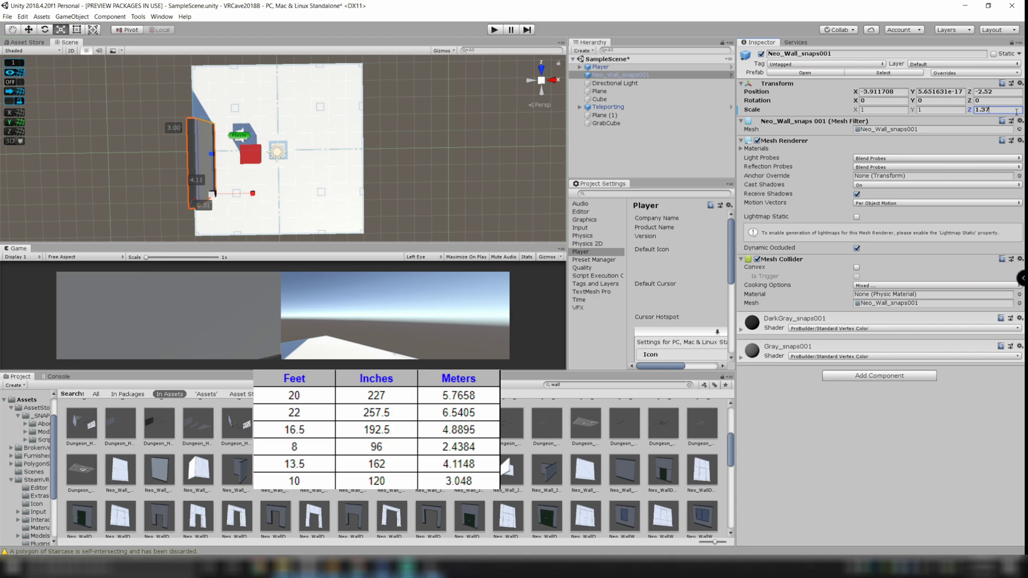
{"action": "left_click", "coordinate": [155, 175]}
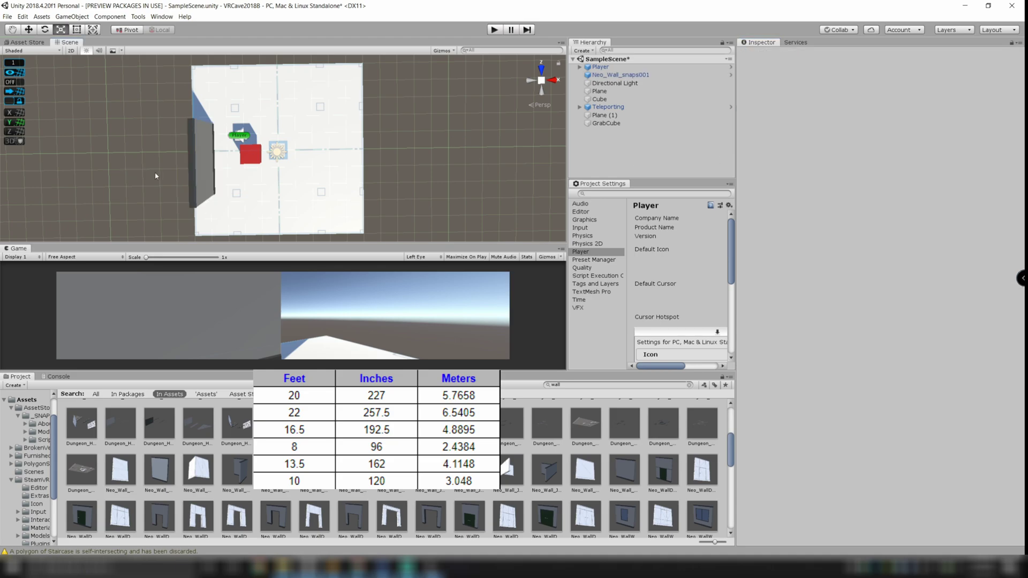
- Move the first wall along X off the floor plane, into the empty area beyond its left edge
{"action": "left_click", "coordinate": [209, 171]}
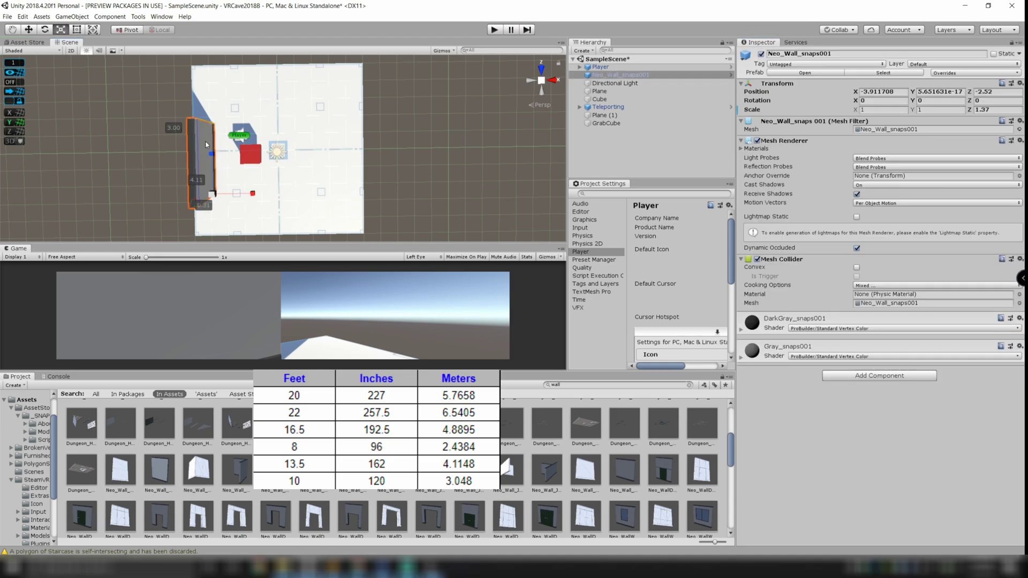
{"action": "left_click", "coordinate": [29, 29]}
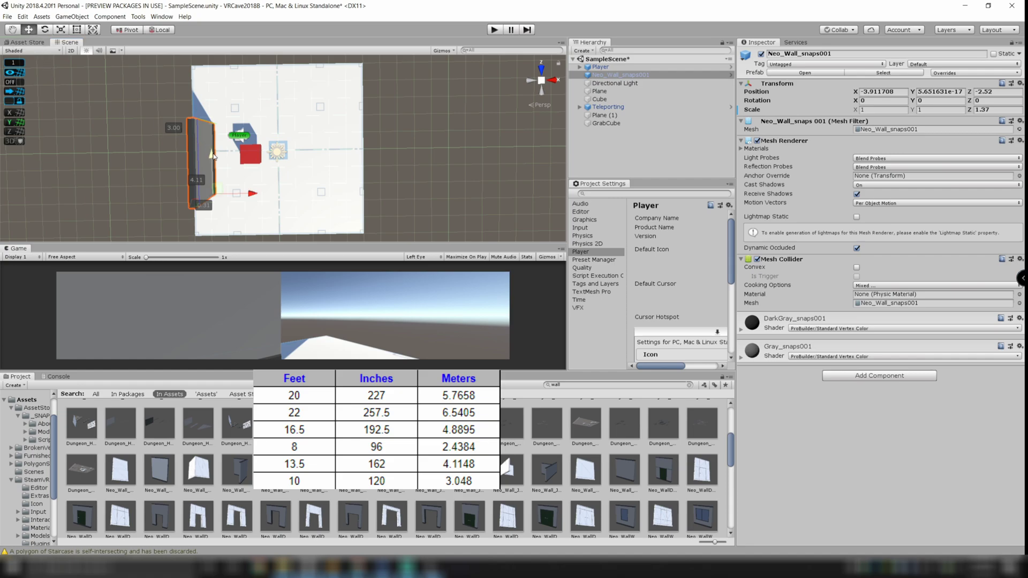
{"action": "left_click_drag", "start_coordinate": [256, 194], "coordinate": [193, 194]}
{"action": "left_click", "coordinate": [429, 147]}
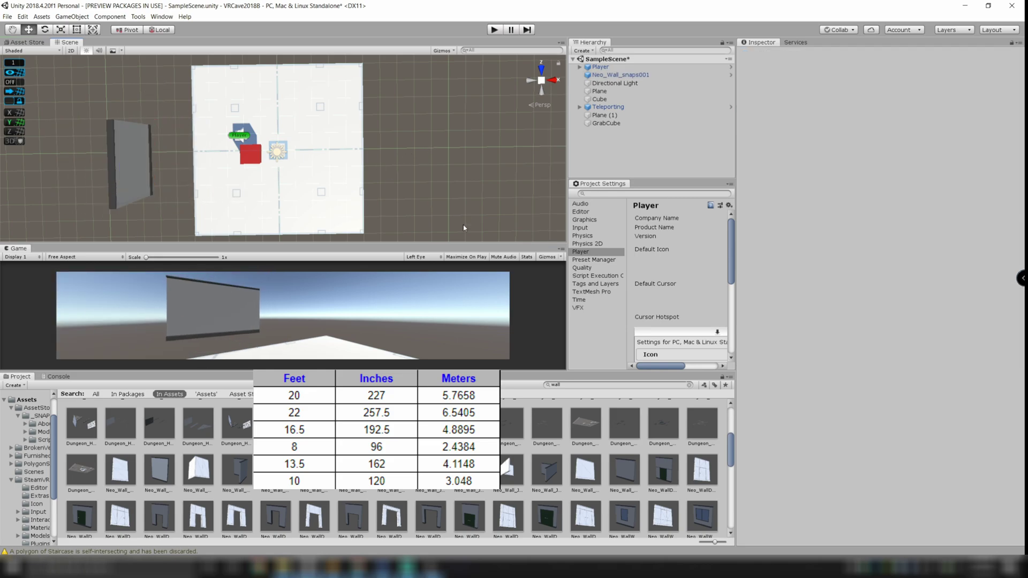
- Place a second Neo_Wall_snaps001 at about X 2.5, Z -2.2 and stretch it along Z to a scale of about 2.27
{"action": "left_click_drag", "start_coordinate": [648, 478], "coordinate": [343, 198]}
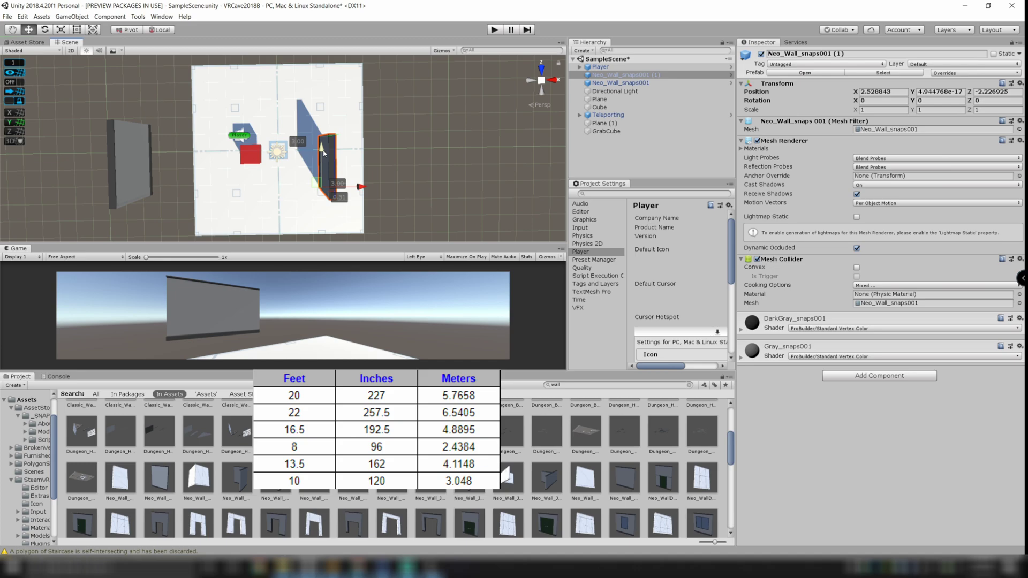
{"action": "scroll", "coordinate": [321, 149], "scroll_direction": "down", "scroll_amount": 2}
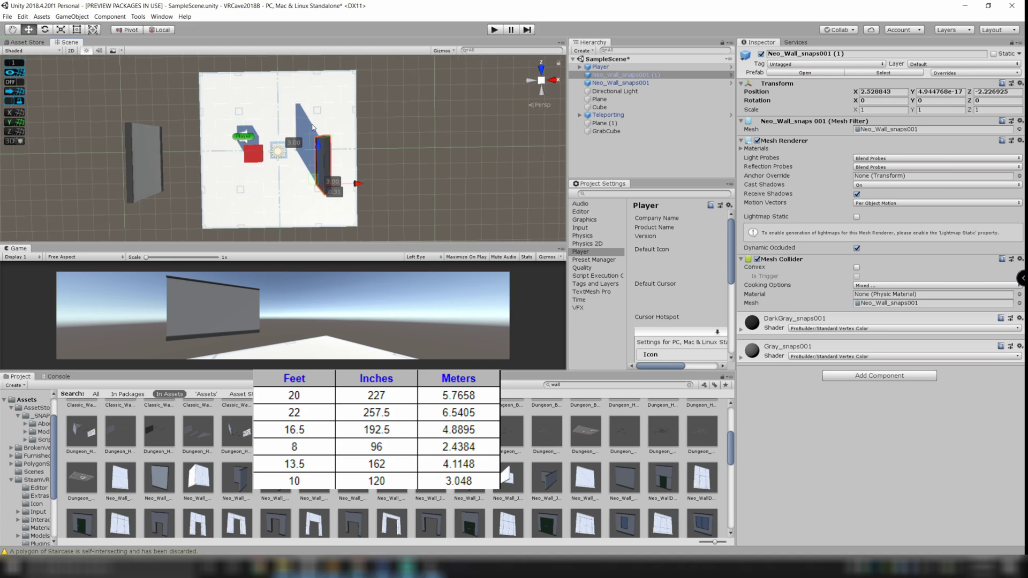
{"action": "key", "text": "r"}
{"action": "left_click_drag", "start_coordinate": [319, 143], "coordinate": [319, 96]}
{"action": "scroll", "coordinate": [319, 97], "scroll_direction": "down", "scroll_amount": 5}
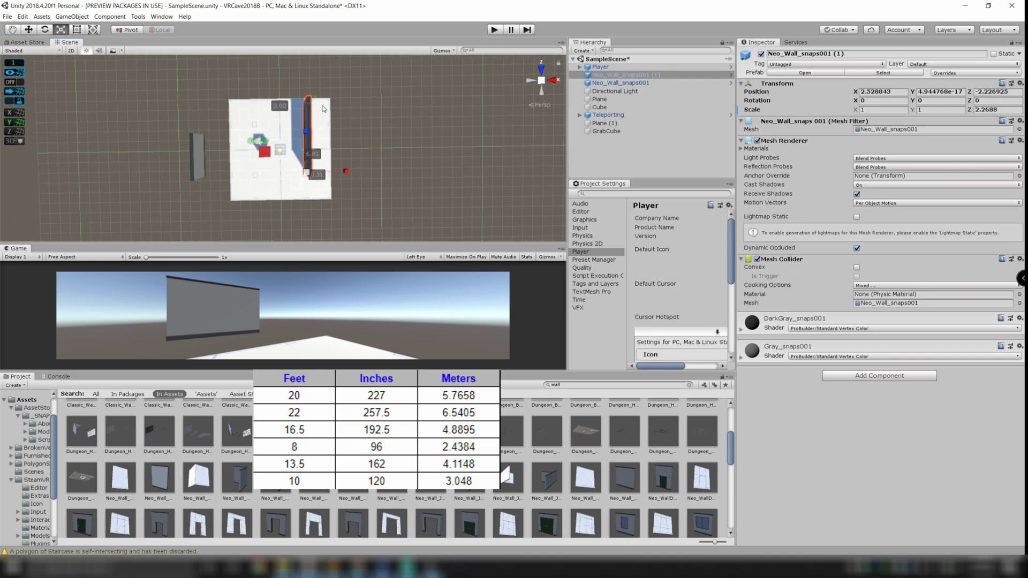
- Set the second wall's Z scale to 1.93 to match the 5.7658 m measurement
{"action": "mouse_move", "coordinate": [305, 130]}
{"action": "left_mouse_down"}
{"action": "mouse_move", "coordinate": [301, 112]}
{"action": "mouse_move", "coordinate": [298, 140]}
{"action": "left_mouse_up"}
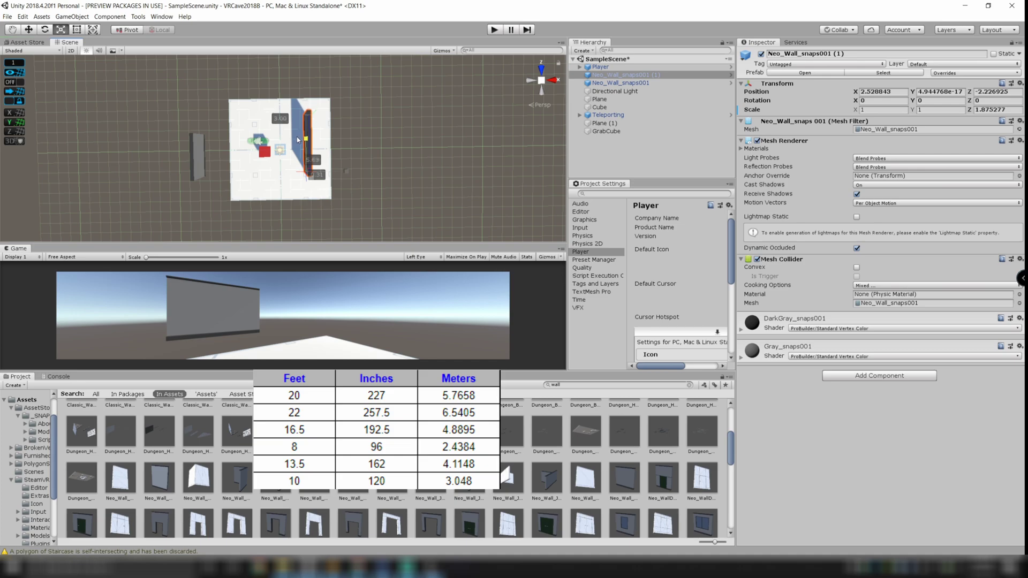
{"action": "left_click", "coordinate": [994, 109]}
{"action": "type", "text": "1.96"}
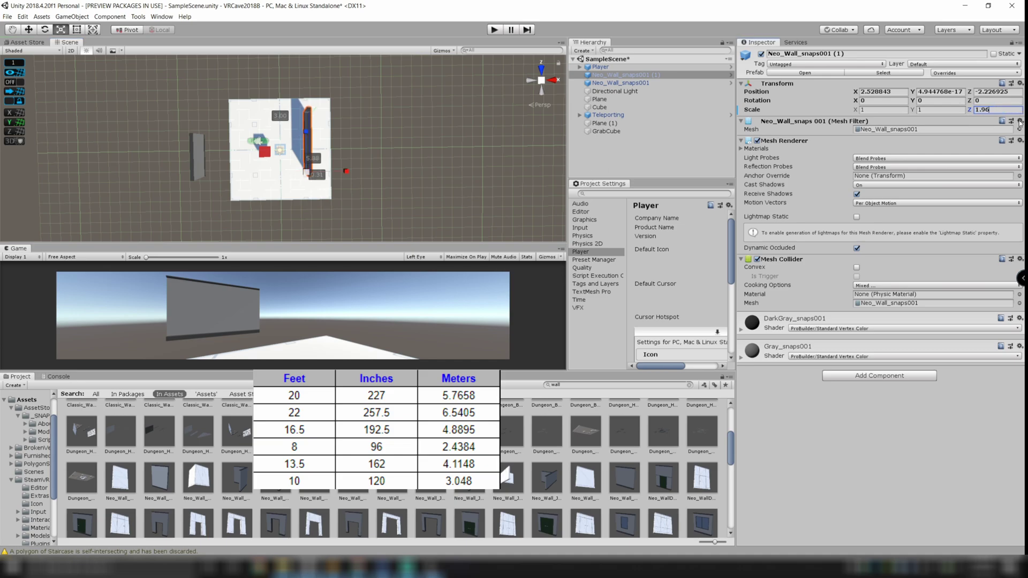
{"action": "double_click", "coordinate": [1002, 110]}
{"action": "type", "text": "1.93"}
{"action": "left_click", "coordinate": [364, 160]}
- Move the second wall along X beyond the floor plane's right edge
{"action": "left_click", "coordinate": [308, 144]}
{"action": "key", "text": "w"}
{"action": "left_click_drag", "start_coordinate": [335, 172], "coordinate": [401, 173]}
- Place a third Neo_Wall_snaps001 at about X 3.0, Z -3.0 and set its Z scale to 2.18
{"action": "left_click_drag", "start_coordinate": [159, 478], "coordinate": [315, 185]}
{"action": "key", "text": "r"}
{"action": "left_click_drag", "start_coordinate": [311, 140], "coordinate": [310, 89]}
{"action": "left_click", "coordinate": [991, 110]}
{"action": "key", "text": "BackSpace"}
{"action": "key", "text": "BackSpace"}
{"action": "key", "text": "BackSpace"}
{"action": "type", "text": "7"}
{"action": "key", "text": "BackSpace"}
{"action": "type", "text": "8"}
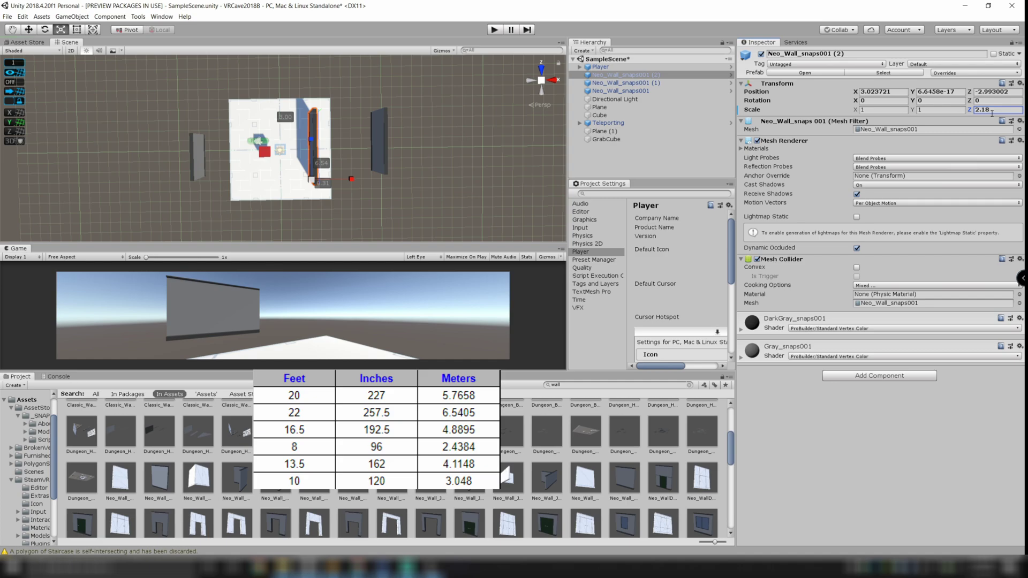
- Rotate the third wall 90 degrees about Y
{"action": "left_click", "coordinate": [28, 29]}
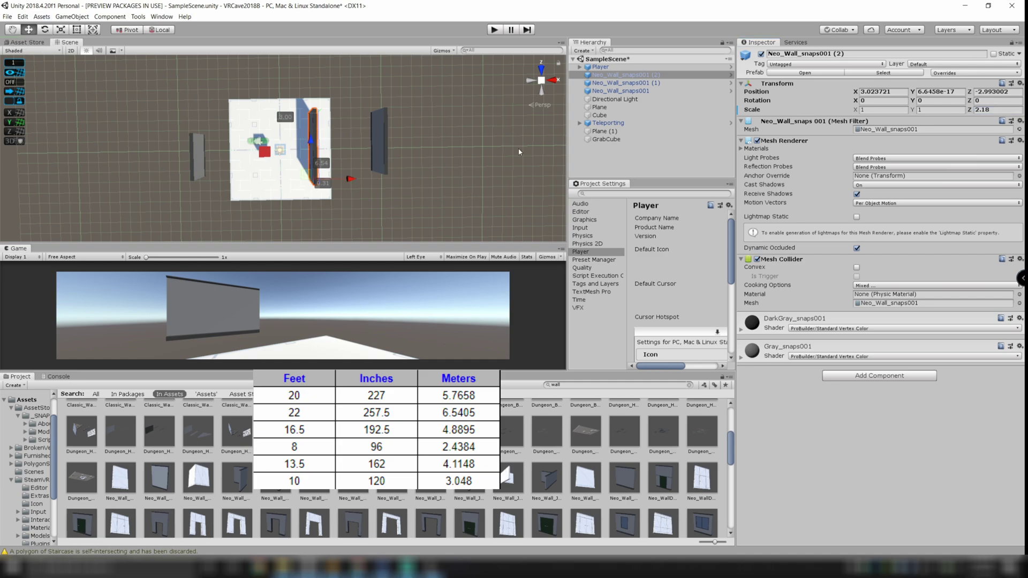
{"action": "left_click", "coordinate": [912, 100]}
{"action": "type", "text": "90"}
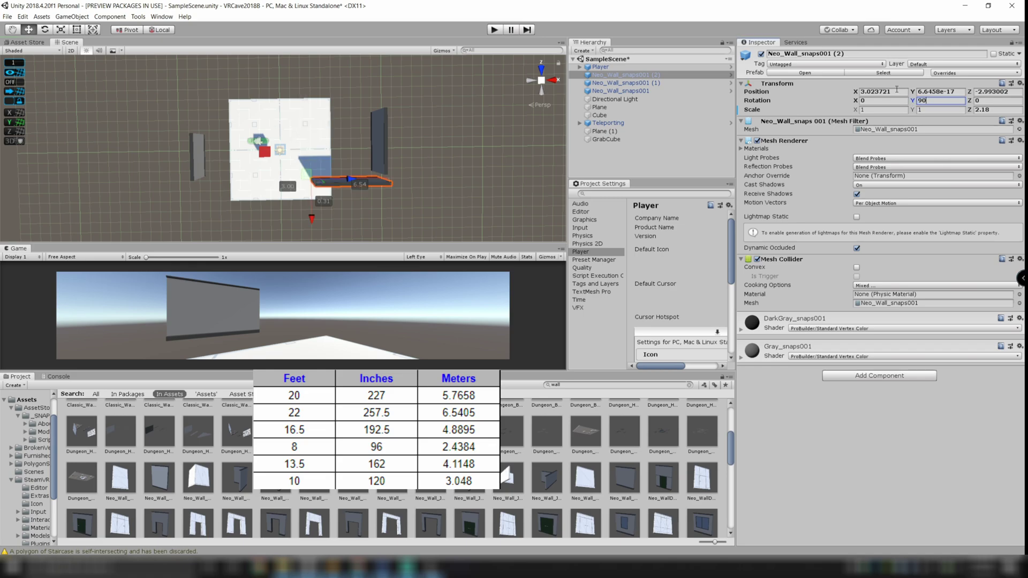
{"action": "left_click", "coordinate": [463, 203]}
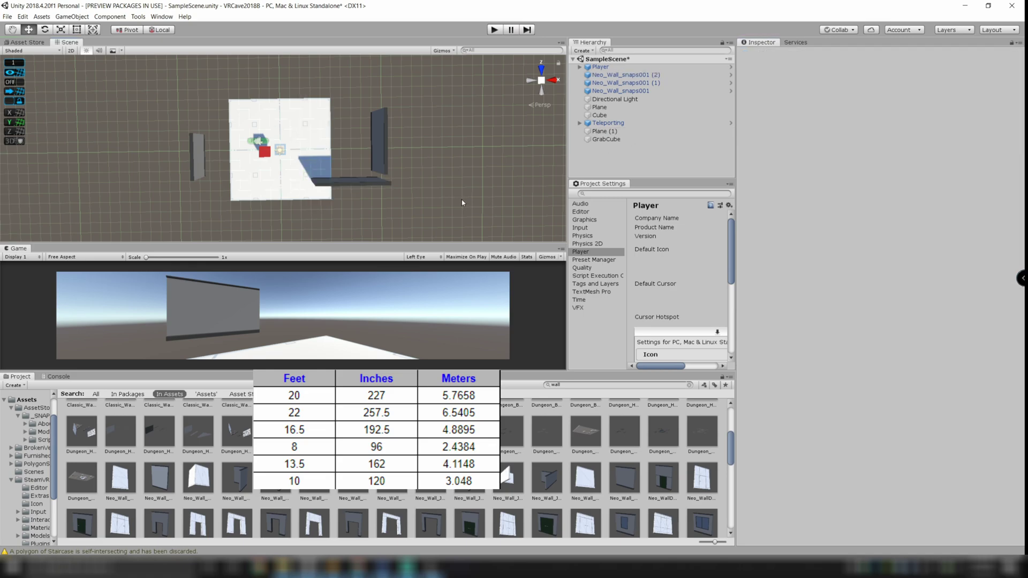
- Move the third wall to about X 3.02, Z 4.02, along the upper end of the right-hand wall
{"action": "left_click", "coordinate": [347, 187]}
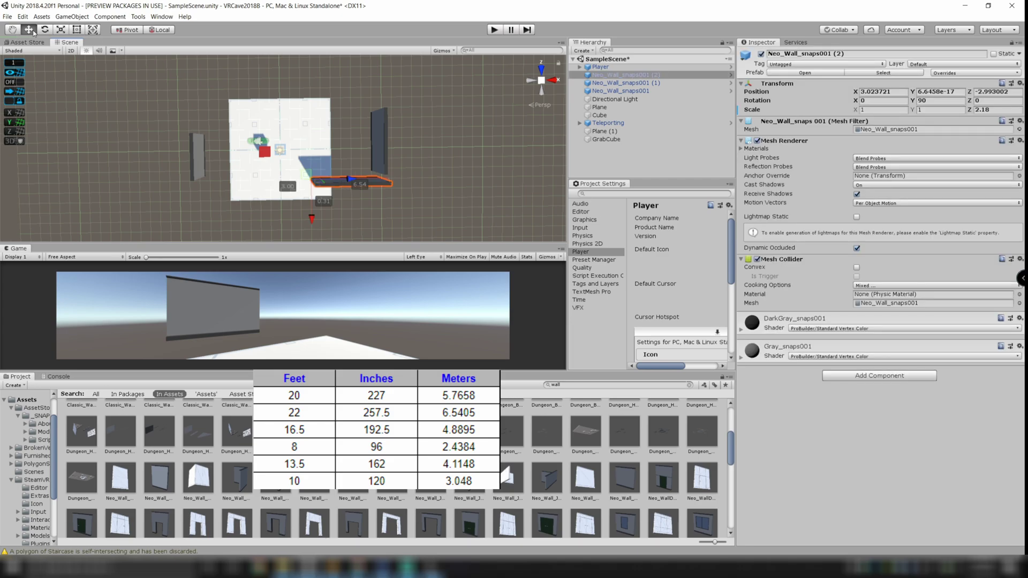
{"action": "left_click_drag", "start_coordinate": [311, 218], "coordinate": [315, 150]}
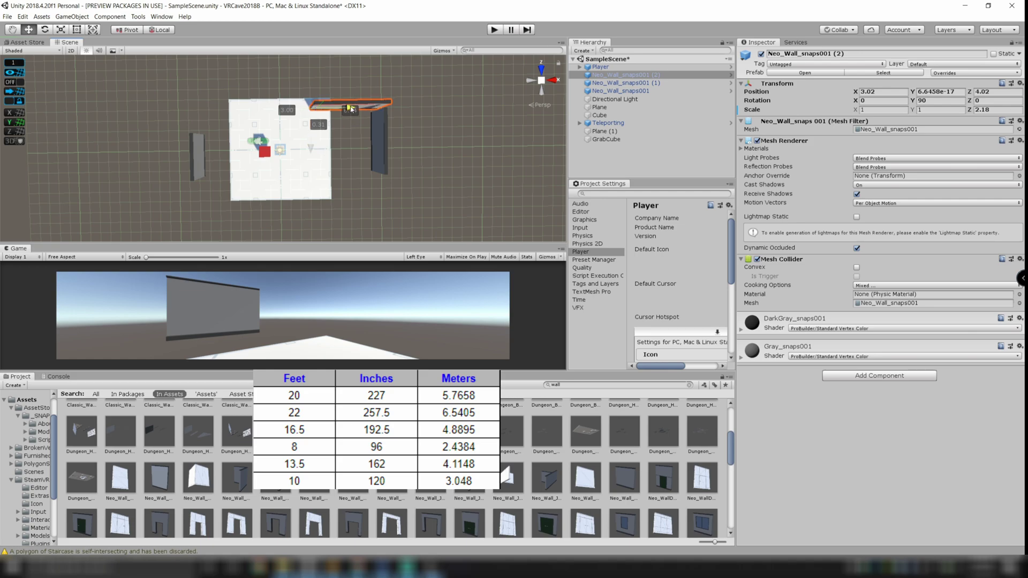
{"action": "left_click", "coordinate": [454, 156]}
- Place a fourth Neo_Wall_snaps001 at about X 3.9, Z -4.5 with Z scale about 1.63 and Y rotation 90
{"action": "left_click_drag", "start_coordinate": [631, 485], "coordinate": [323, 131]}
{"action": "key", "text": "r"}
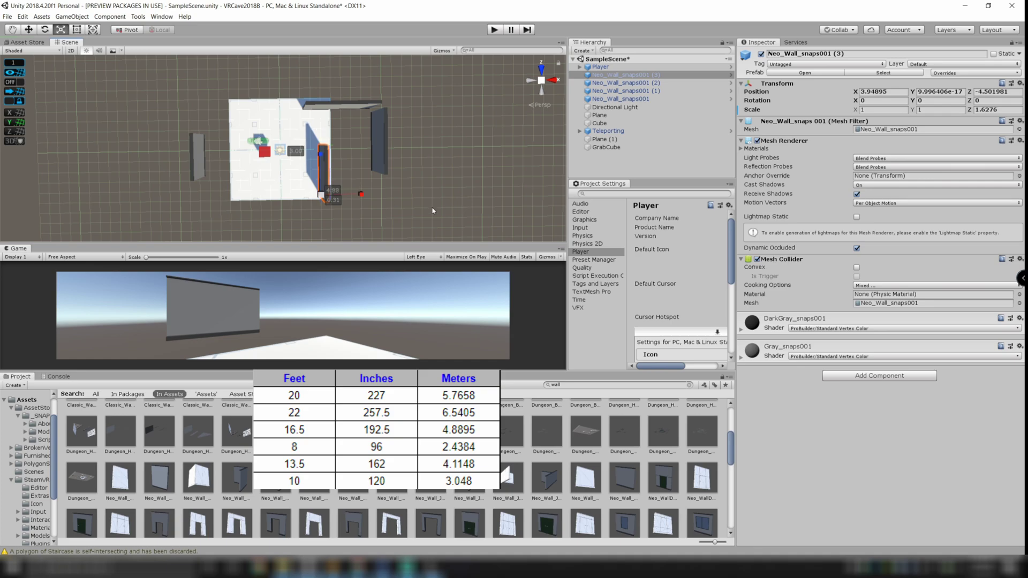
{"action": "left_click", "coordinate": [923, 100]}
{"action": "type", "text": "90"}
{"action": "left_click", "coordinate": [513, 186]}
- Align the fourth wall and the upper wall so both meet the ends of the right-hand wall
{"action": "key", "text": "w"}
{"action": "left_click", "coordinate": [308, 175]}
{"action": "left_click_drag", "start_coordinate": [308, 175], "coordinate": [316, 155]}
{"action": "left_click", "coordinate": [336, 104]}
{"action": "left_click", "coordinate": [336, 104]}
{"action": "left_click_drag", "start_coordinate": [336, 104], "coordinate": [385, 102]}
{"action": "left_click", "coordinate": [385, 103]}
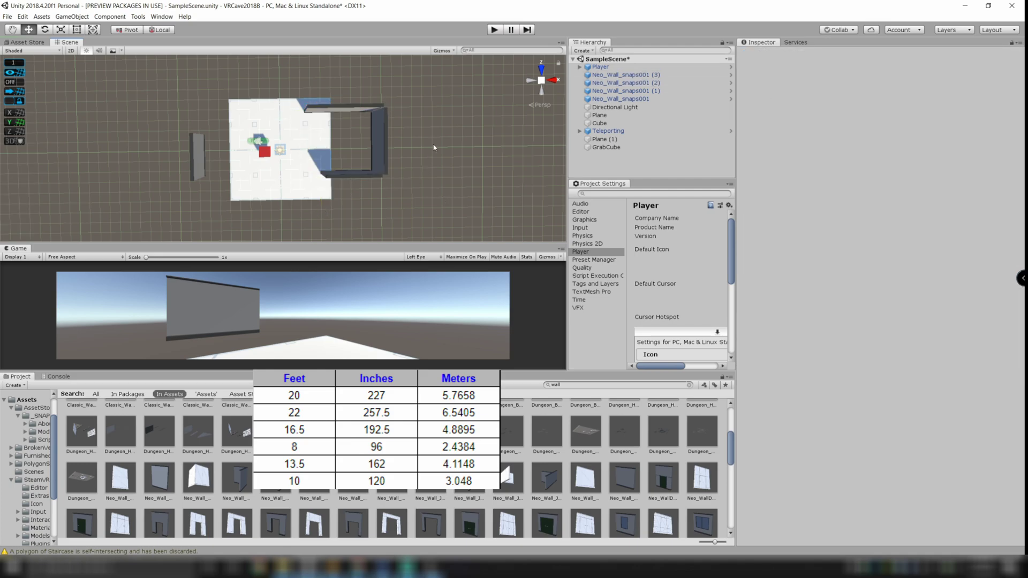
- Move the first wall to the open left side of the room, below the upper wall's left end
{"action": "left_click", "coordinate": [203, 172]}
{"action": "left_click_drag", "start_coordinate": [203, 172], "coordinate": [308, 146]}
{"action": "left_click", "coordinate": [407, 209]}
- Place a fifth Neo_Wall_snaps001 at about X -0.97, Z -4.28 and shorten it to a Z scale of about 0.81
{"action": "left_click_drag", "start_coordinate": [625, 477], "coordinate": [271, 156]}
{"action": "key", "text": "r"}
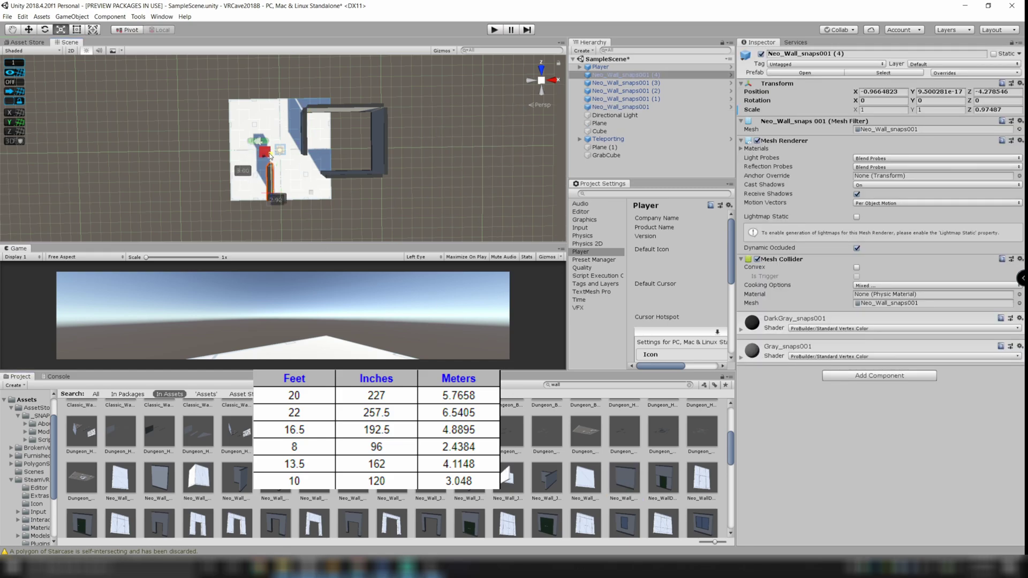
{"action": "left_click", "coordinate": [270, 179]}
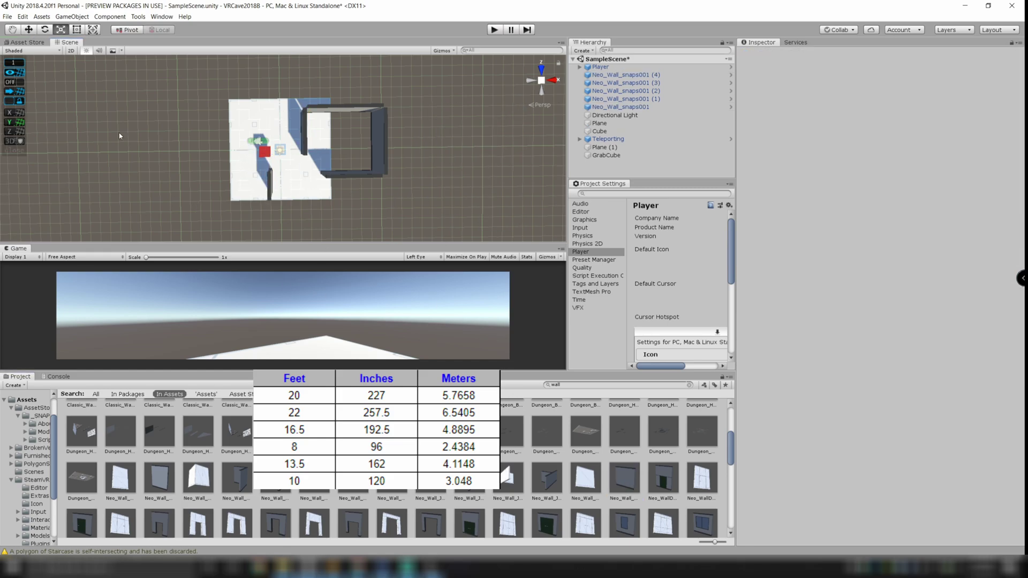
{"action": "left_click", "coordinate": [269, 179]}
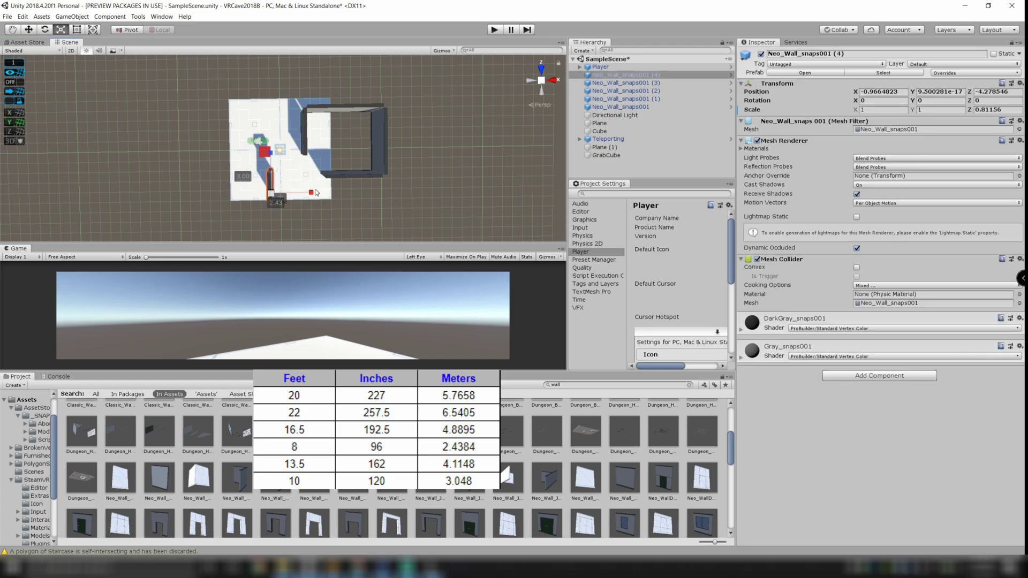
- Set the fifth wall's Y rotation to -40
{"action": "left_click", "coordinate": [927, 100]}
{"action": "type", "text": "40"}
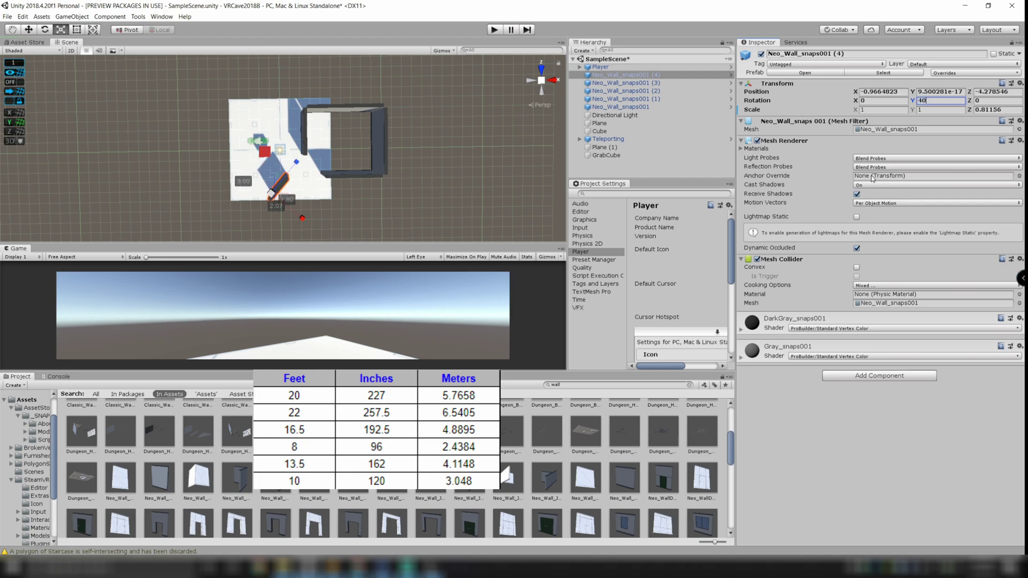
{"action": "key", "text": "BackSpace"}
{"action": "key", "text": "BackSpace"}
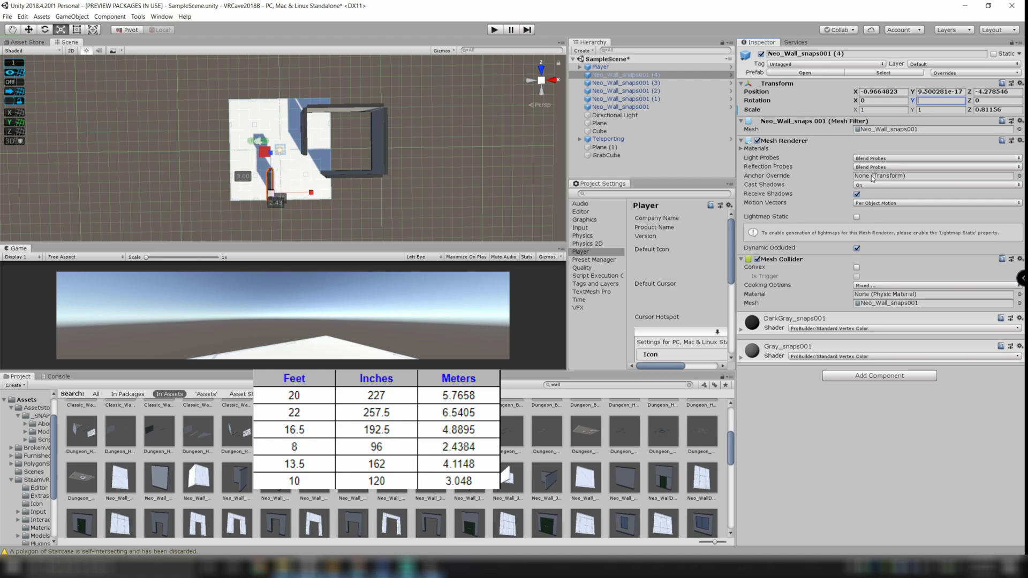
{"action": "type", "text": "-40"}
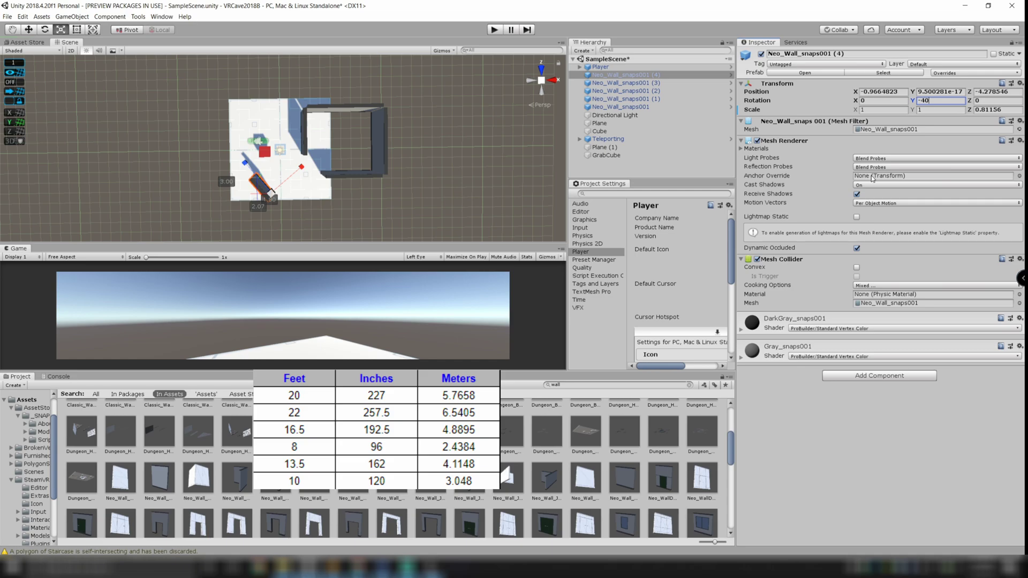
- Move the angled fifth wall into the open corner between the left-hand wall and the lower wall
{"action": "left_click", "coordinate": [358, 187]}
{"action": "key", "text": "w"}
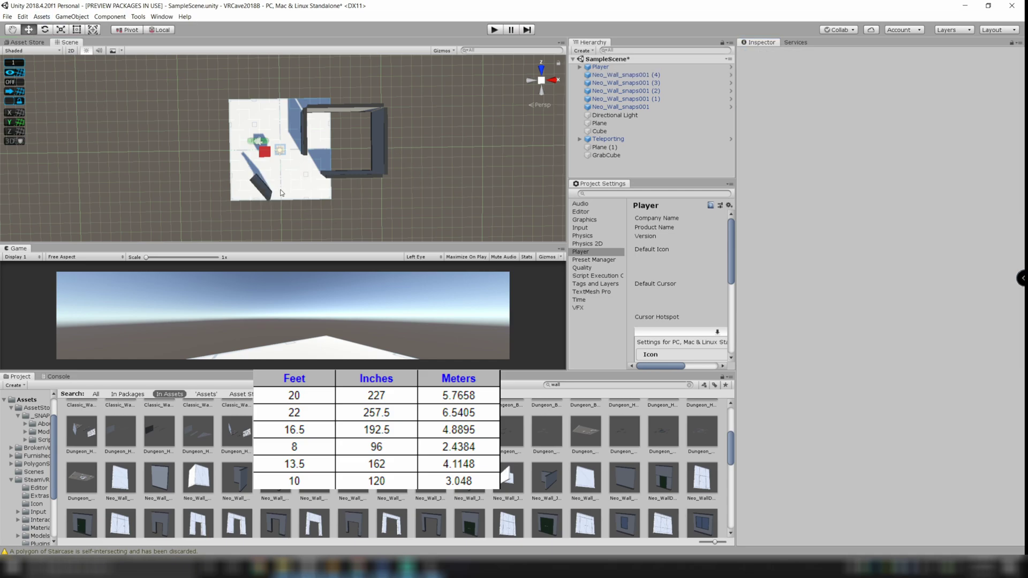
{"action": "left_click", "coordinate": [270, 195]}
{"action": "left_click_drag", "start_coordinate": [270, 193], "coordinate": [306, 154]}
{"action": "left_click", "coordinate": [355, 139]}
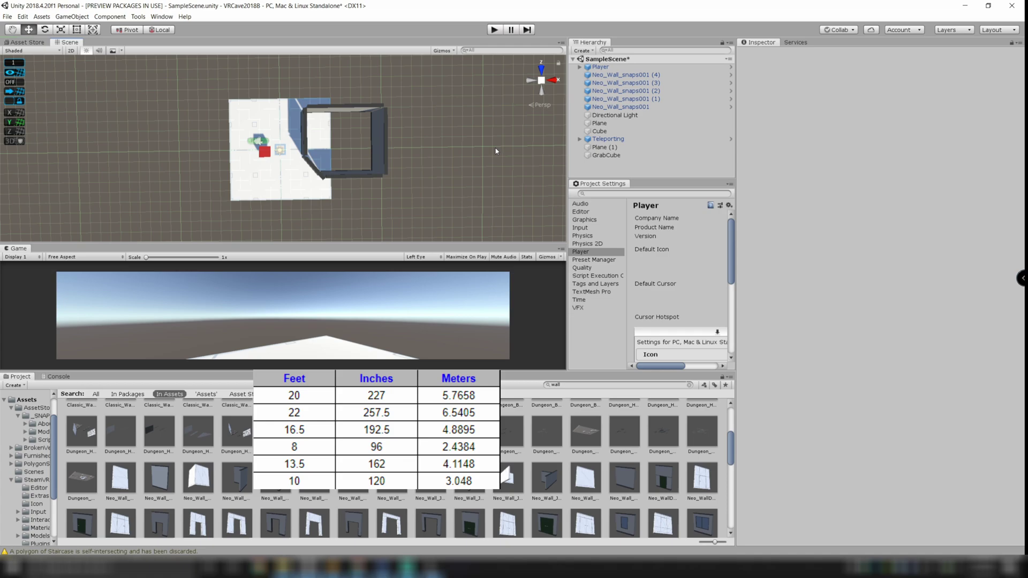
- Set the angled corner wall's Y rotation to -45 and position it at about X 3.8, Z -2.31
{"action": "scroll", "coordinate": [354, 139], "scroll_direction": "up", "scroll_amount": 5}
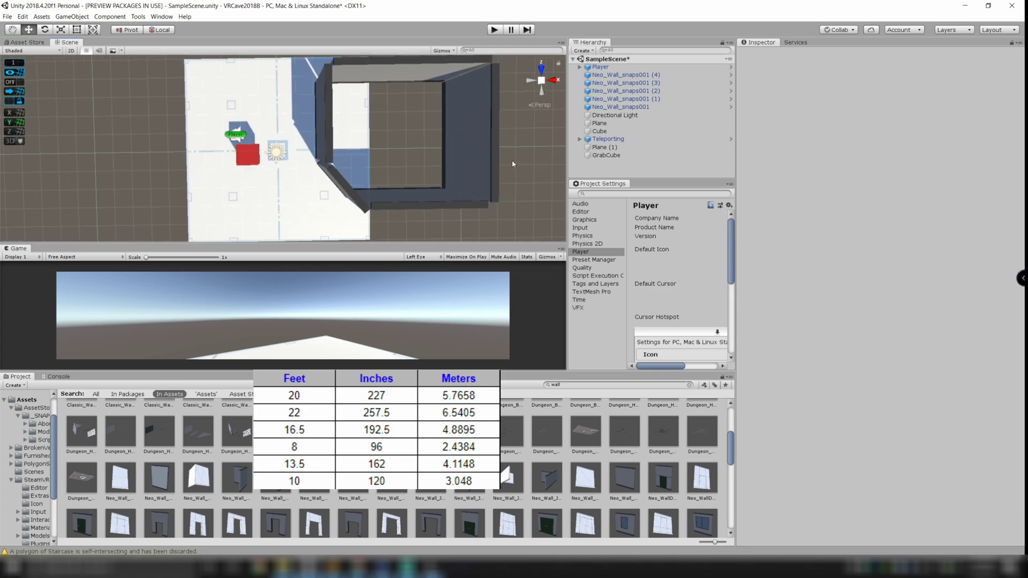
{"action": "scroll", "coordinate": [513, 164], "scroll_direction": "down", "scroll_amount": 2}
{"action": "middle_click_drag", "start_coordinate": [525, 167], "coordinate": [459, 168]}
{"action": "left_click", "coordinate": [252, 163]}
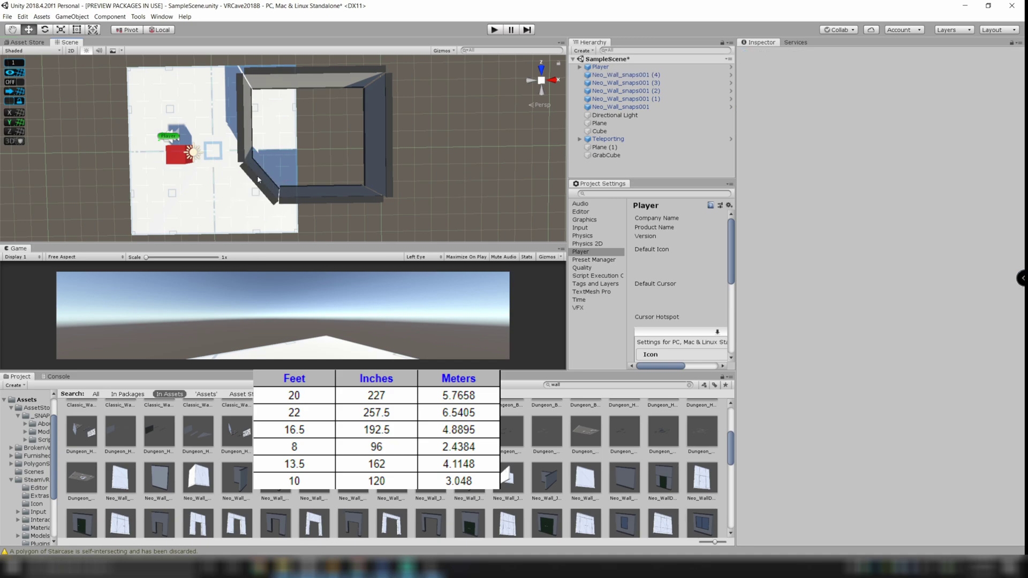
{"action": "left_click", "coordinate": [939, 101]}
{"action": "type", "text": "-45"}
{"action": "left_click_drag", "start_coordinate": [278, 179], "coordinate": [278, 177]}
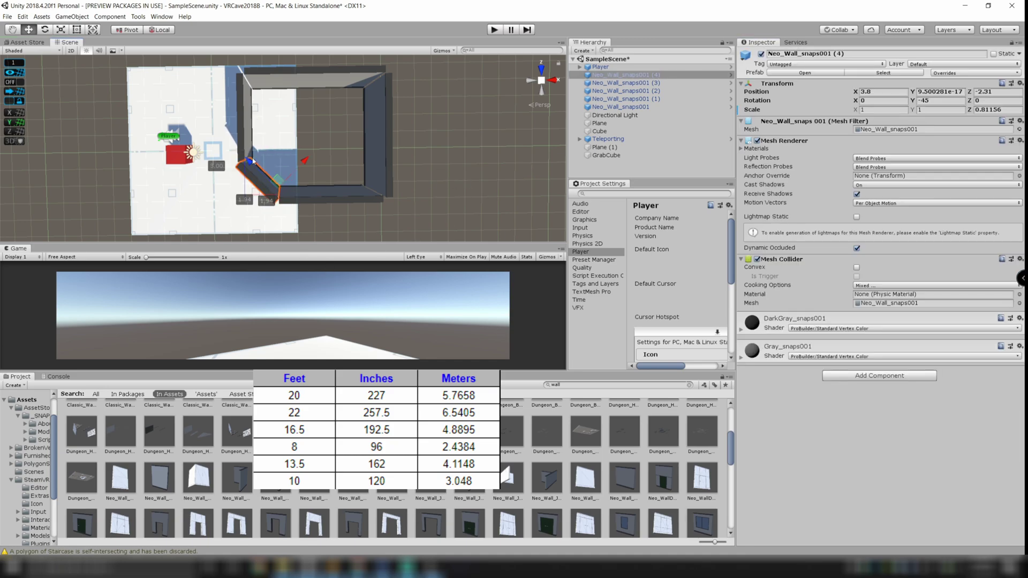
- Nudge the upper wall and the angled corner wall so the room's walls meet without gaps
{"action": "left_click", "coordinate": [328, 84]}
{"action": "left_click_drag", "start_coordinate": [253, 126], "coordinate": [254, 128]}
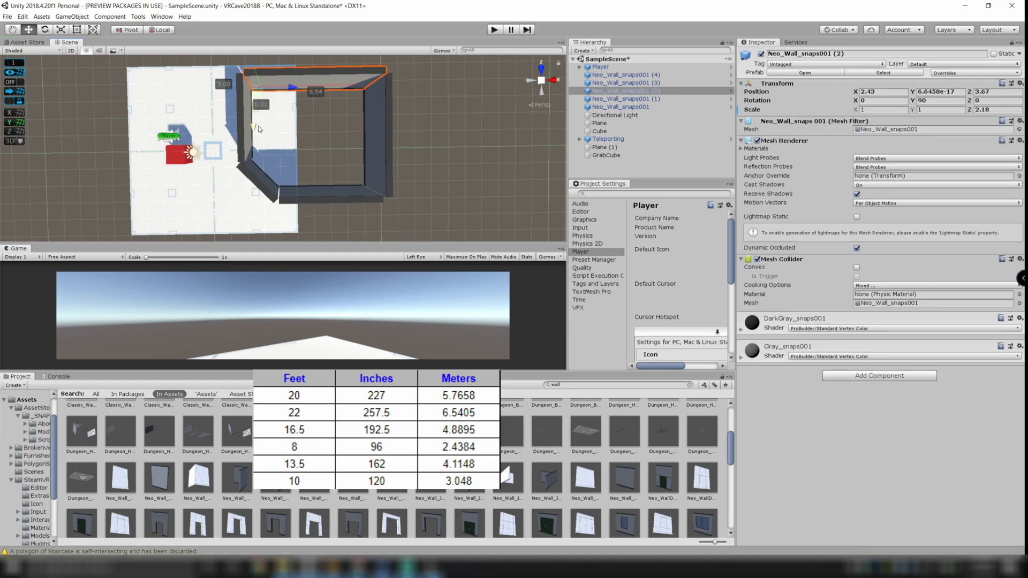
{"action": "left_click", "coordinate": [375, 134]}
{"action": "left_click", "coordinate": [333, 77]}
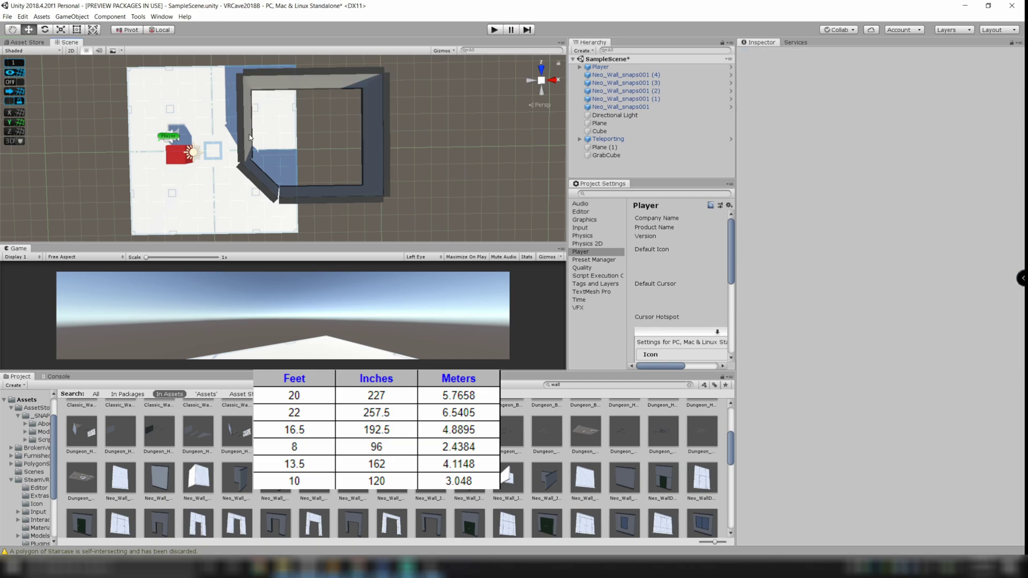
{"action": "left_click", "coordinate": [258, 179]}
{"action": "left_click_drag", "start_coordinate": [249, 163], "coordinate": [305, 197]}
{"action": "scroll", "coordinate": [253, 166], "scroll_direction": "up", "scroll_amount": 5}
{"action": "left_click", "coordinate": [402, 154]}
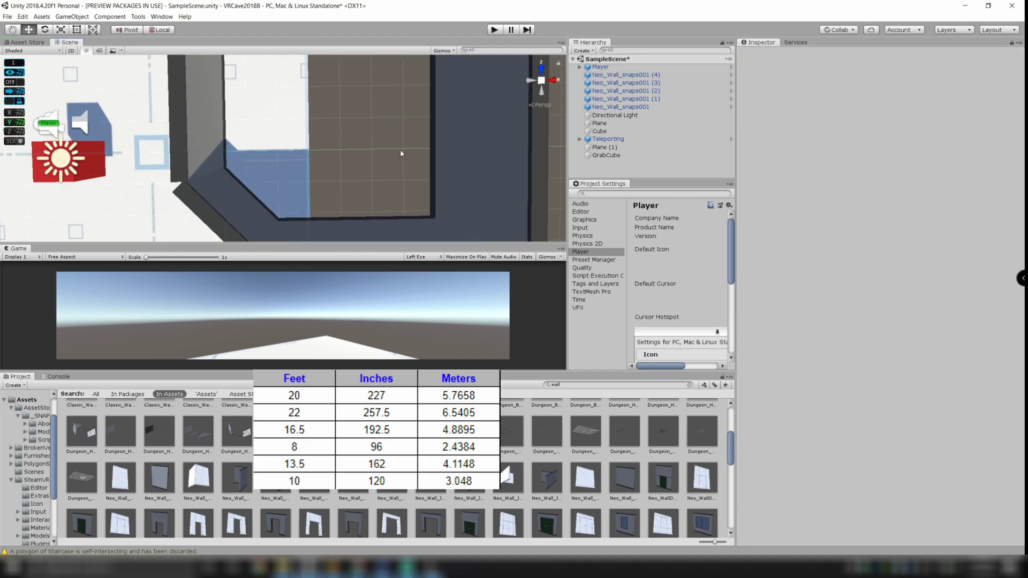
{"action": "scroll", "coordinate": [412, 152], "scroll_direction": "down", "scroll_amount": 5}
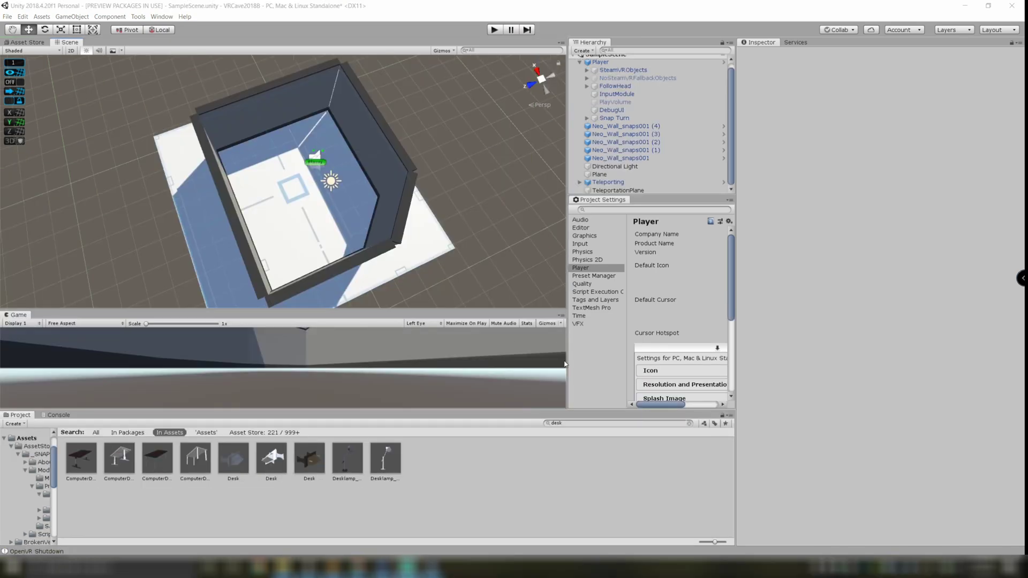
- Search the assets for "desk" and place ComputerDesk_02_snaps001 on the room's floor at about X 5.18, Z 0.87
{"action": "left_click", "coordinate": [577, 424]}
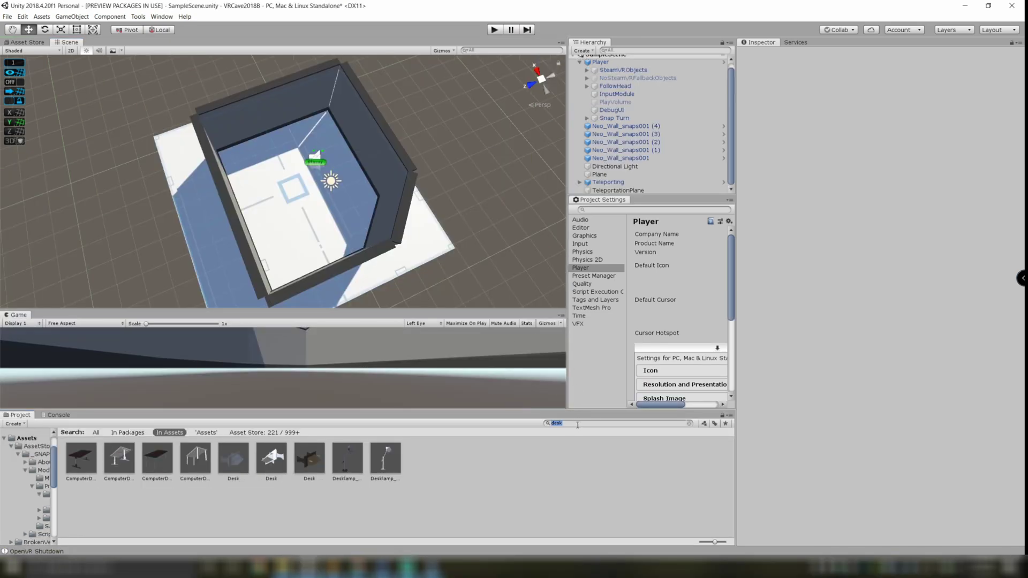
{"action": "key", "text": "BackSpace"}
{"action": "type", "text": "desk"}
{"action": "left_click", "coordinate": [157, 464]}
{"action": "left_click_drag", "start_coordinate": [152, 464], "coordinate": [303, 200]}
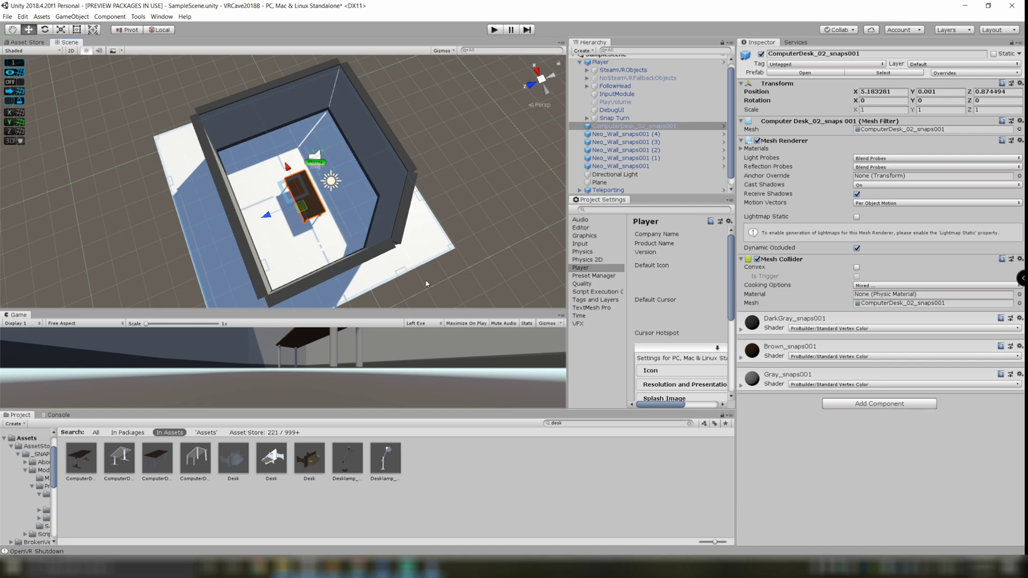
- Search the assets for "flower" and then "pot", and place PotPlant_01_snaps001 on the desk at about X 4.6, Z 0.59
{"action": "double_click", "coordinate": [574, 424]}
{"action": "type", "text": "flower"}
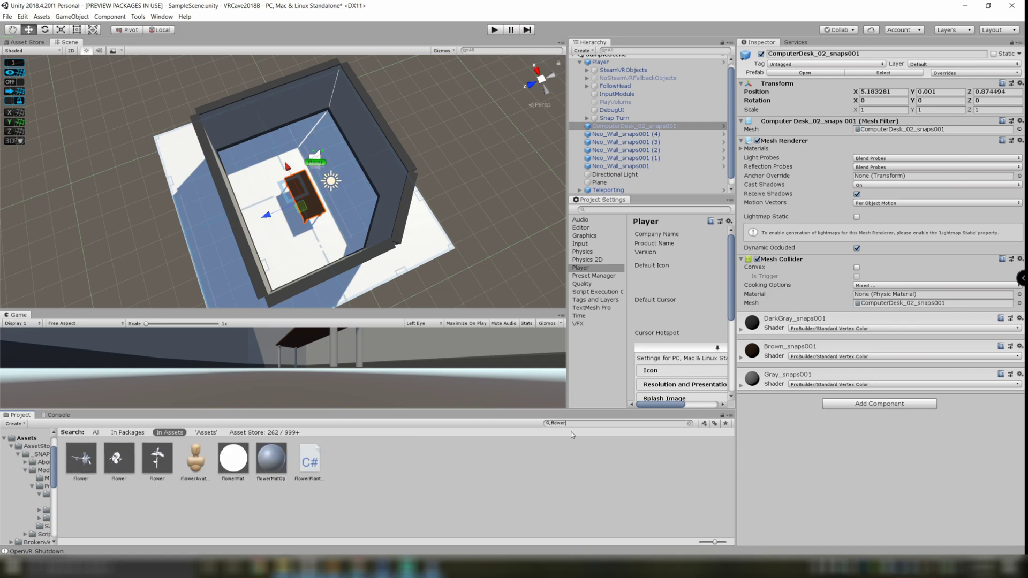
{"action": "key", "text": "BackSpace"}
{"action": "type", "text": "p"}
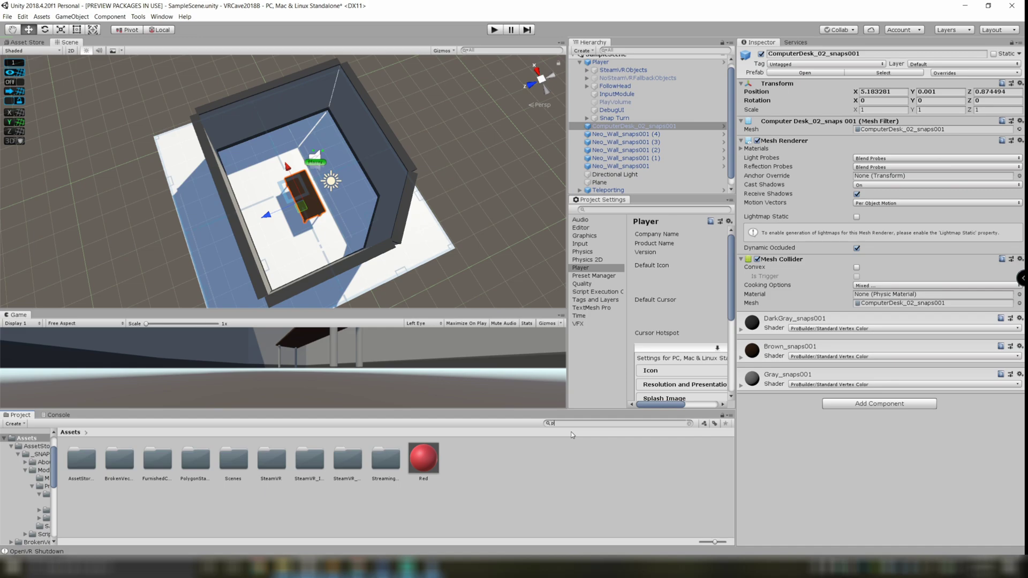
{"action": "type", "text": "ot"}
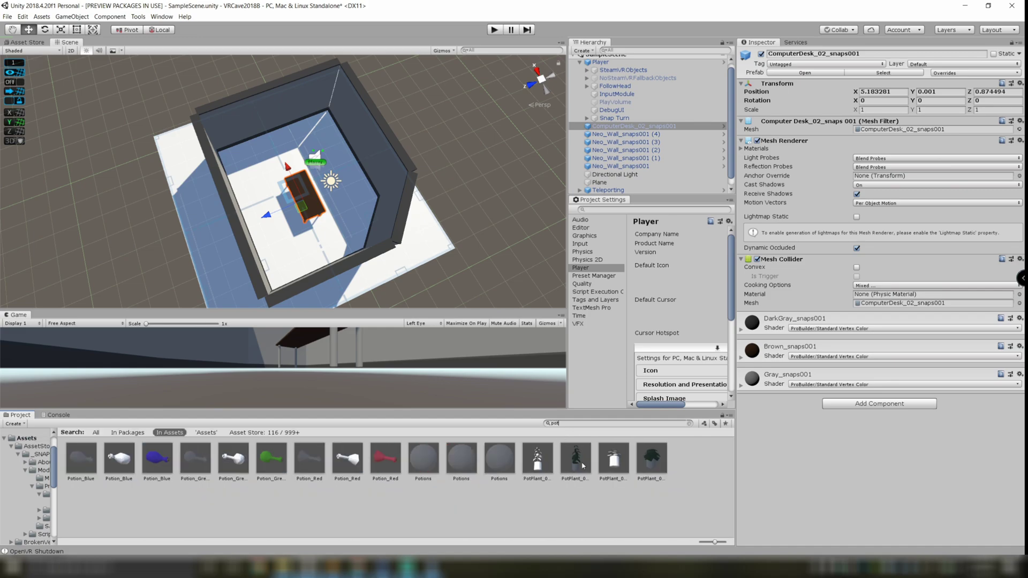
{"action": "left_click_drag", "start_coordinate": [585, 466], "coordinate": [318, 201]}
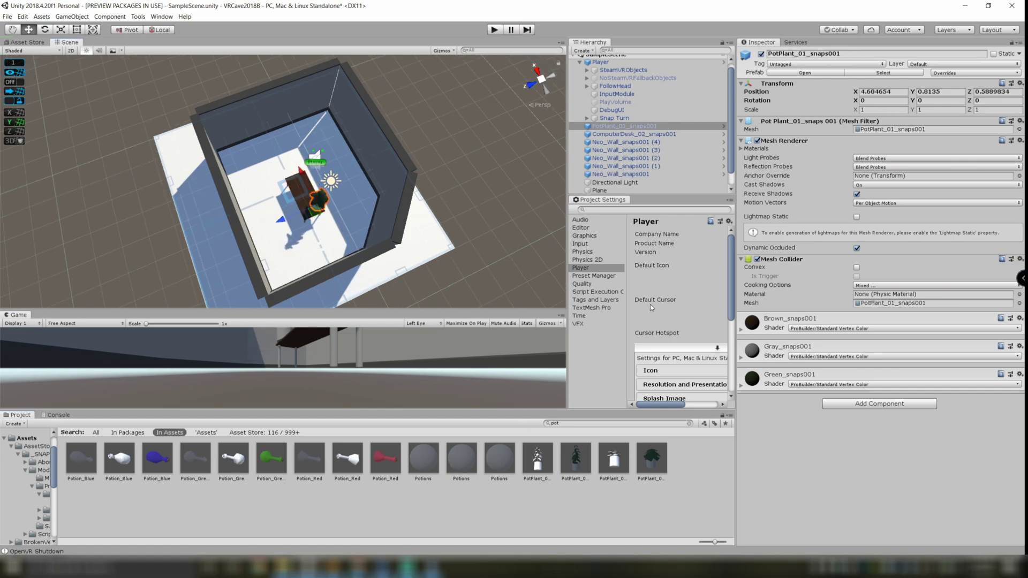
- Search the assets for "computer" and place Computer_01_snaps001 on the desk at the end opposite the plant
{"action": "left_click", "coordinate": [578, 424]}
{"action": "type", "text": "c"}
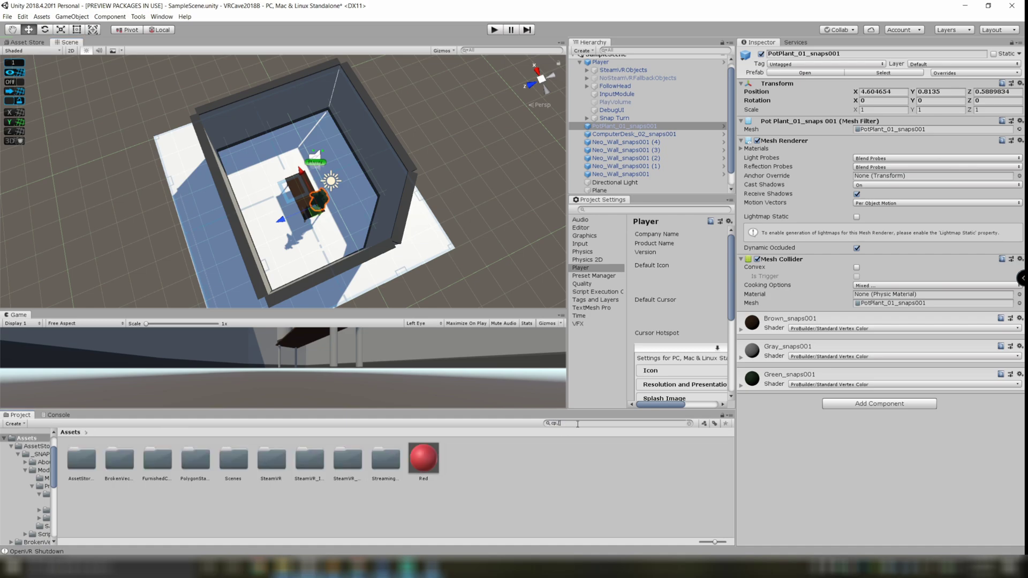
{"action": "type", "text": "omputer"}
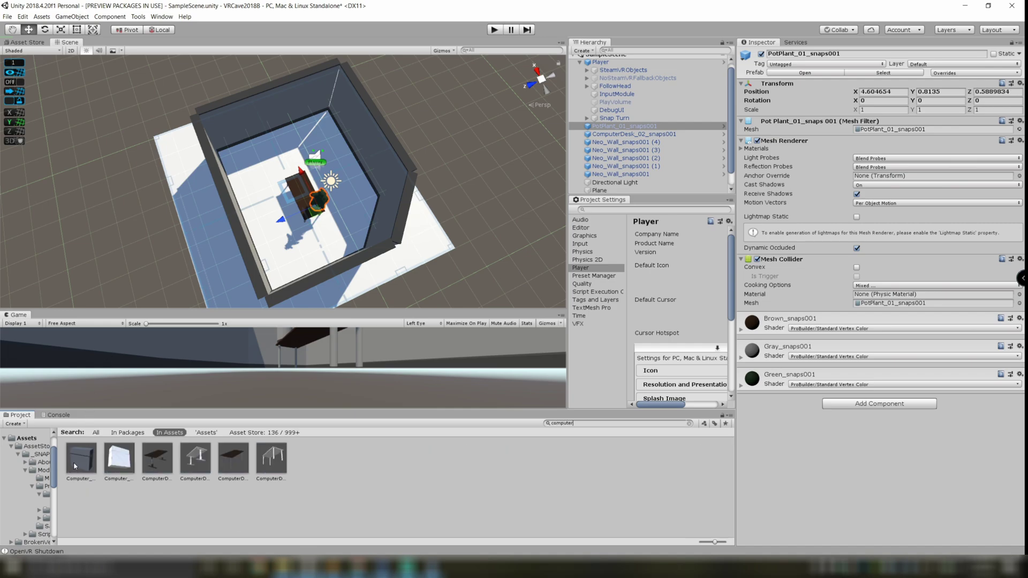
{"action": "left_click_drag", "start_coordinate": [81, 458], "coordinate": [300, 190]}
- Find the monitor and keyboard assets and place Monitor_01_snaps001 and Keyboard_01_snaps001 on the desktop
{"action": "double_click", "coordinate": [595, 423]}
{"action": "type", "text": "monito"}
{"action": "left_click_drag", "start_coordinate": [373, 430], "coordinate": [304, 197]}
{"action": "type", "text": "keyboar"}
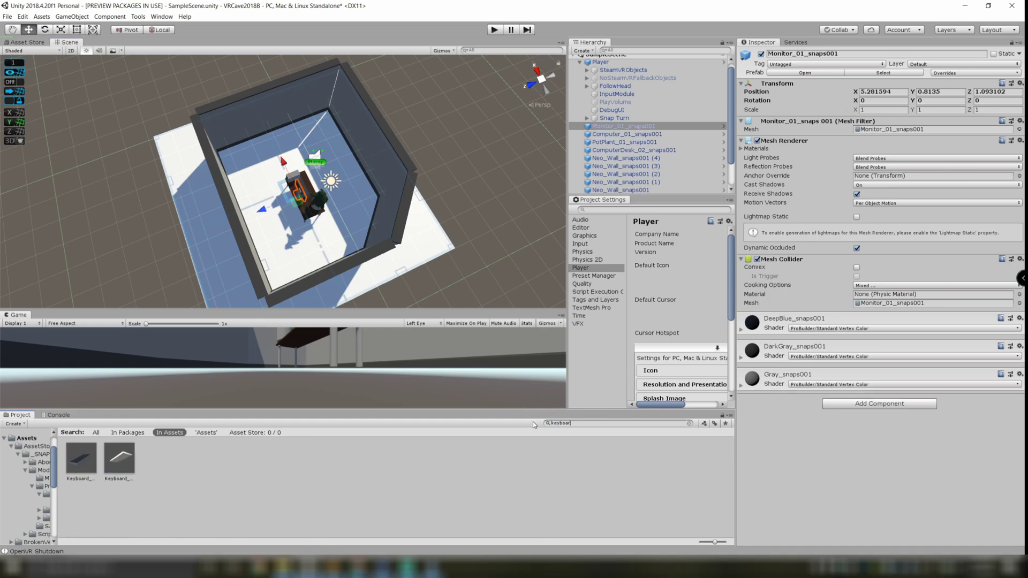
{"action": "left_click_drag", "start_coordinate": [81, 457], "coordinate": [314, 197]}
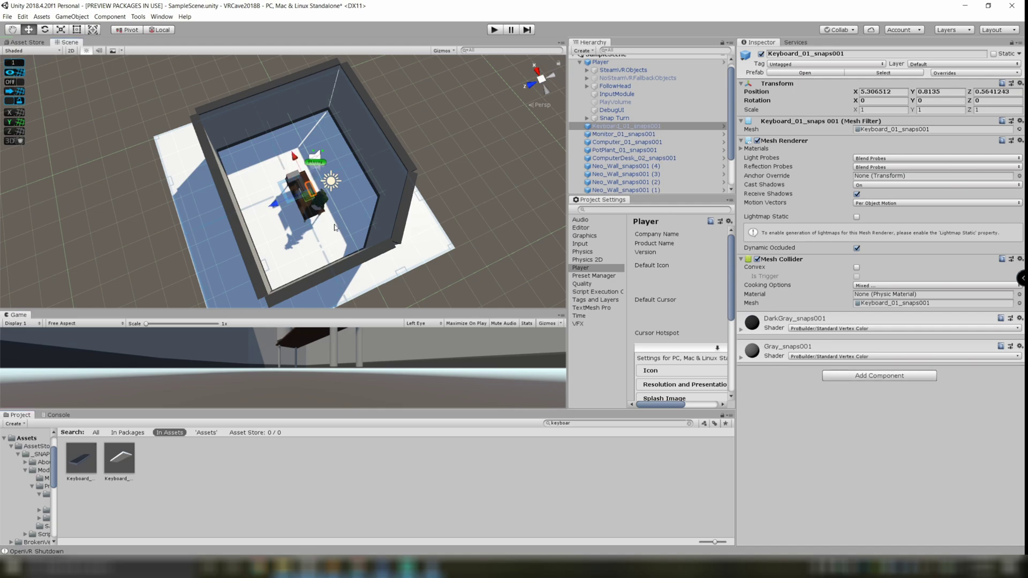
- Rearrange the desk items, moving the monitor back to about Z 1.15 and the plant to about X 4.47, Z 1.02
{"action": "scroll", "coordinate": [401, 210], "scroll_direction": "up", "scroll_amount": 5}
{"action": "scroll", "coordinate": [321, 148], "scroll_direction": "down", "scroll_amount": 3}
{"action": "left_click_drag", "start_coordinate": [367, 229], "coordinate": [406, 212]}
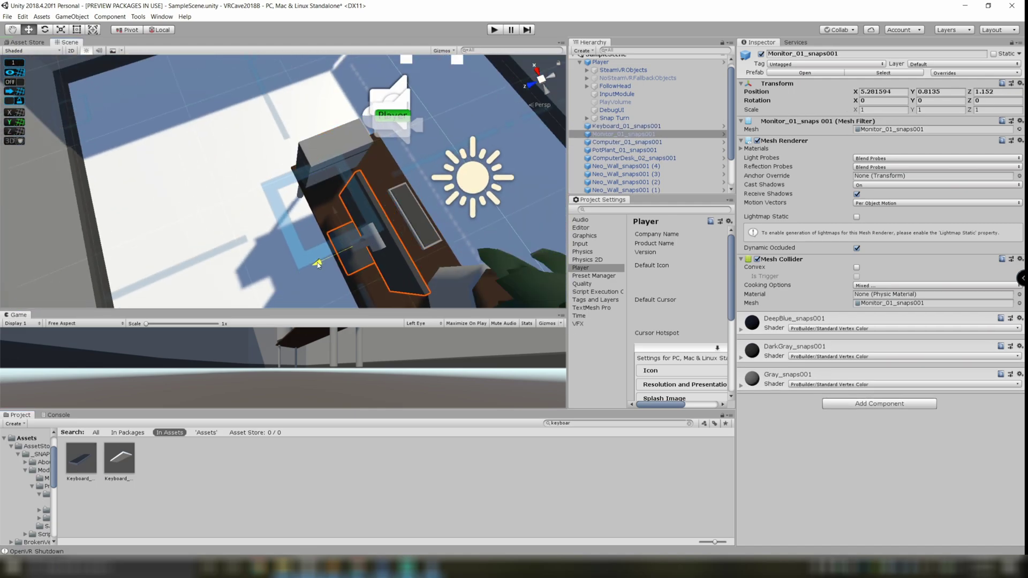
{"action": "scroll", "coordinate": [392, 223], "scroll_direction": "down", "scroll_amount": 1}
{"action": "scroll", "coordinate": [392, 224], "scroll_direction": "down", "scroll_amount": 3}
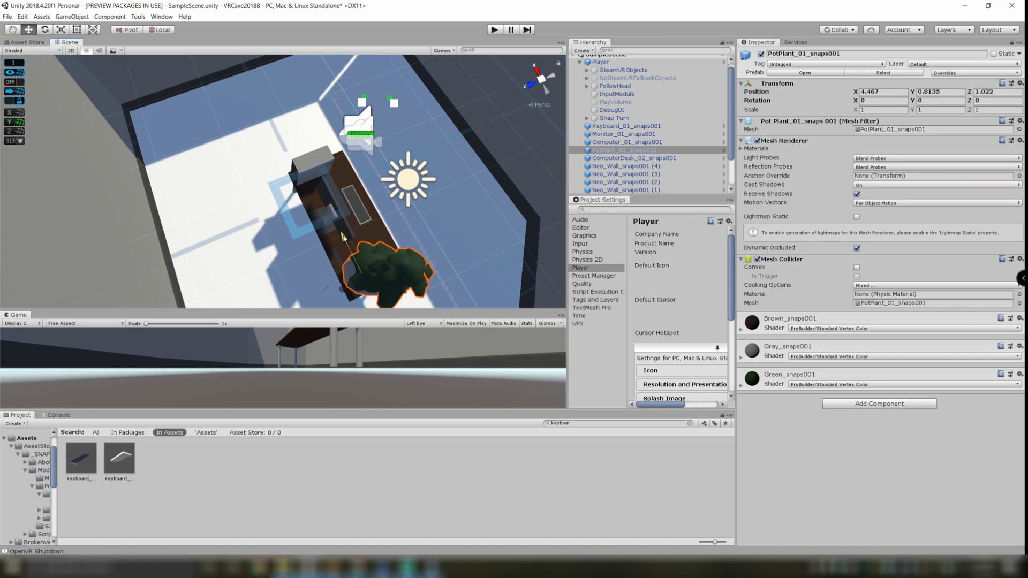
- Check the furnished room in the scene and run it in play mode
{"action": "left_click", "coordinate": [407, 252]}
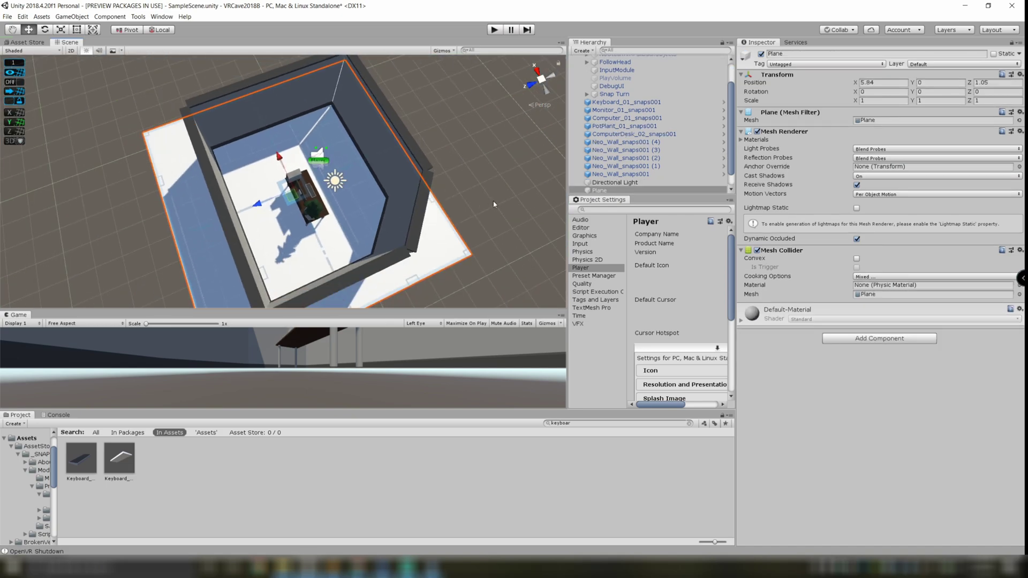
{"action": "scroll", "coordinate": [438, 190], "scroll_direction": "up", "scroll_amount": 4}
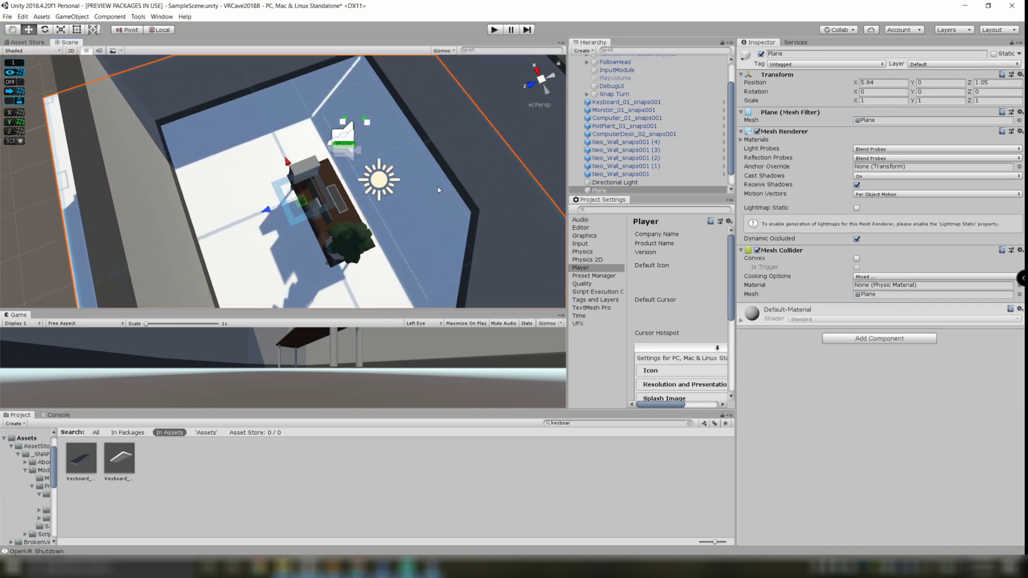
{"action": "left_click", "coordinate": [495, 30]}
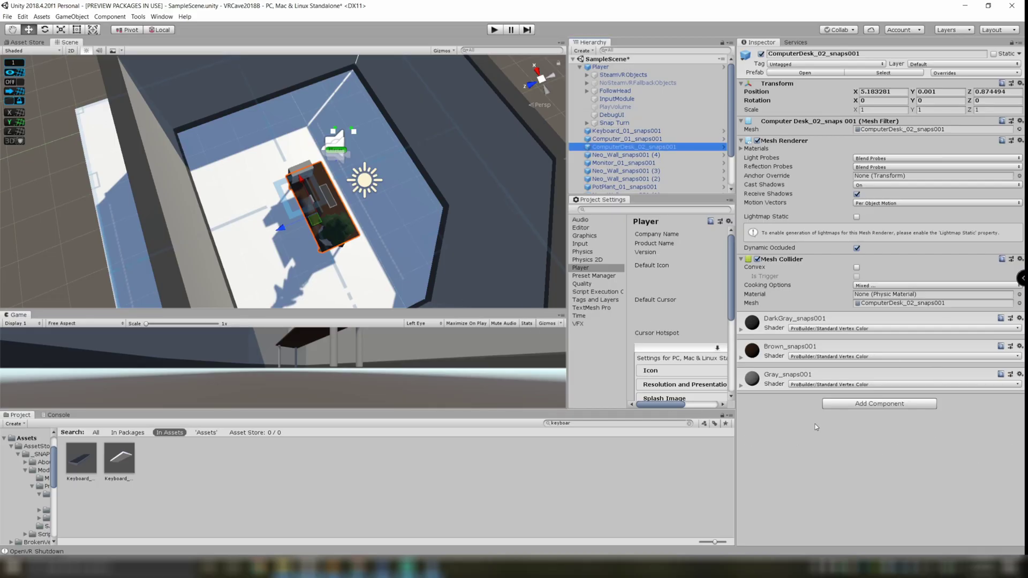
- Add the Throwable component to the computer desk and the potted plant
{"action": "left_click", "coordinate": [848, 405]}
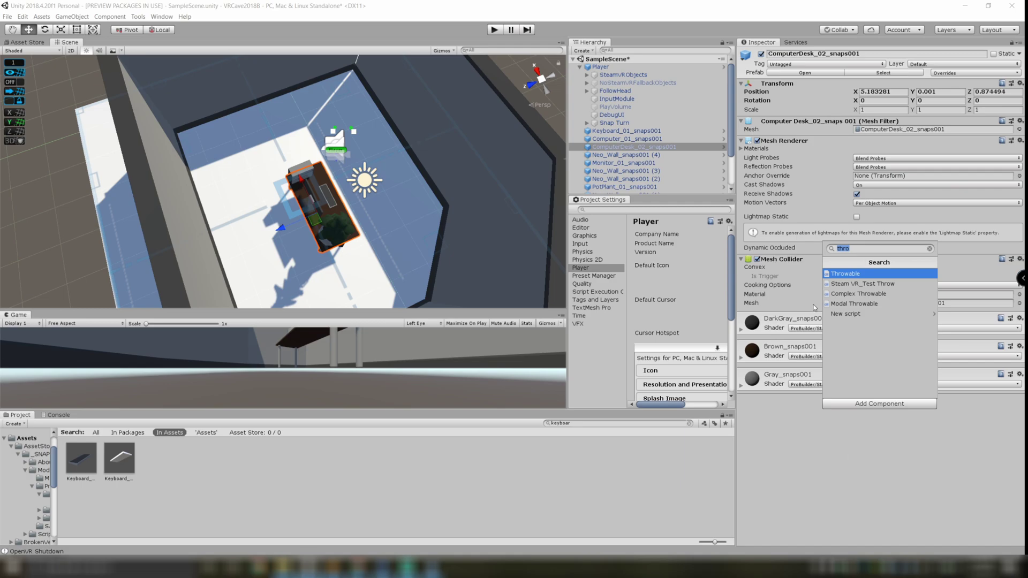
{"action": "left_click", "coordinate": [863, 274]}
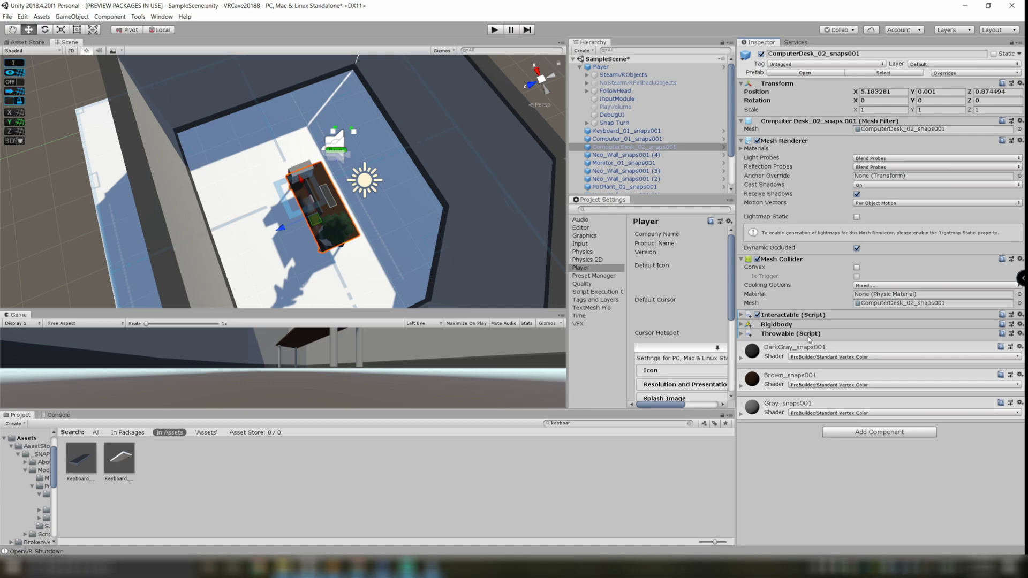
{"action": "left_click", "coordinate": [338, 226]}
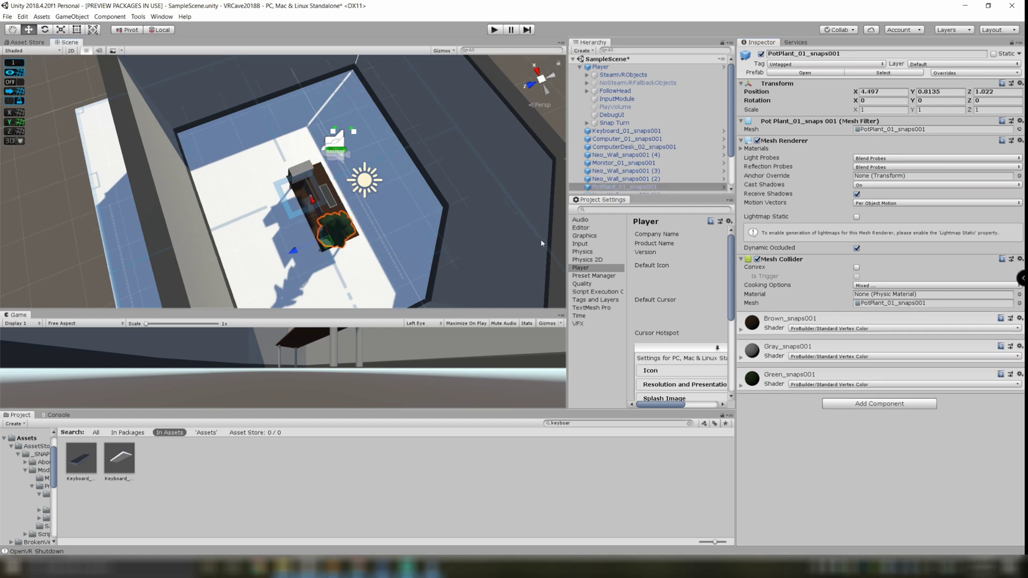
{"action": "left_click", "coordinate": [858, 403]}
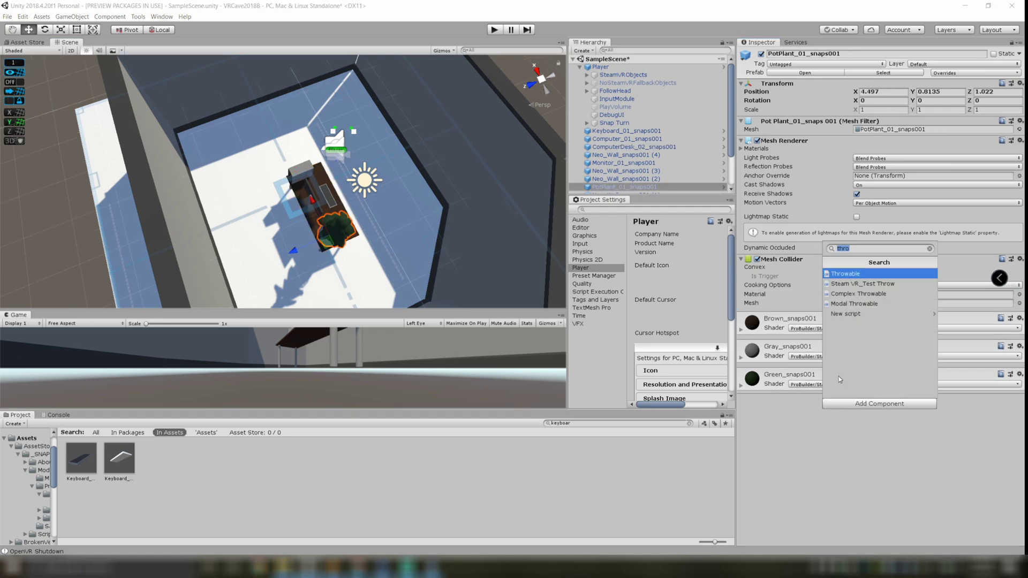
{"action": "left_click", "coordinate": [858, 273]}
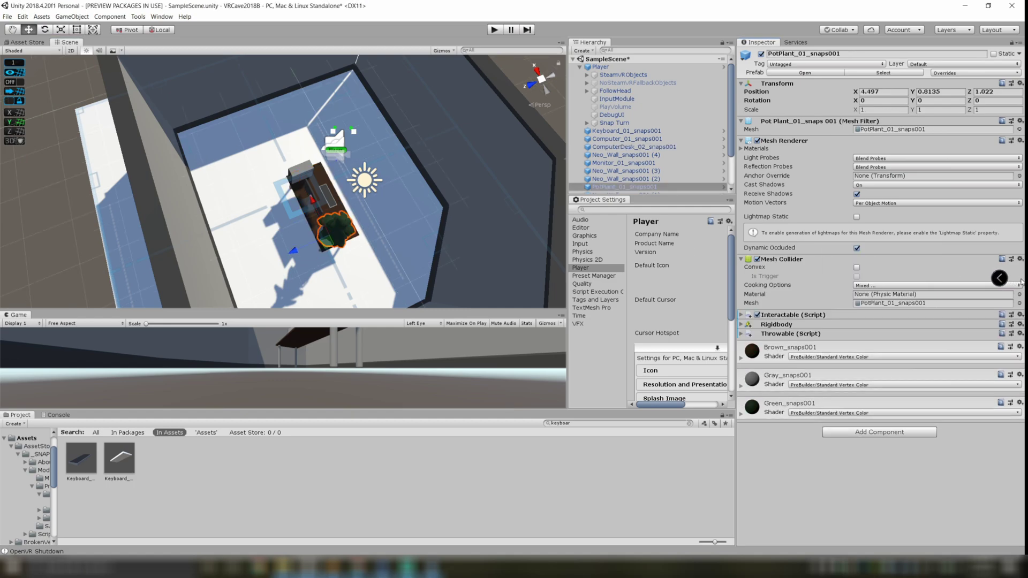
- Add the Throwable component to the computer and the keyboard, and run the scene to test them
{"action": "left_click", "coordinate": [312, 172]}
{"action": "key", "text": "ctrl+shift+a"}
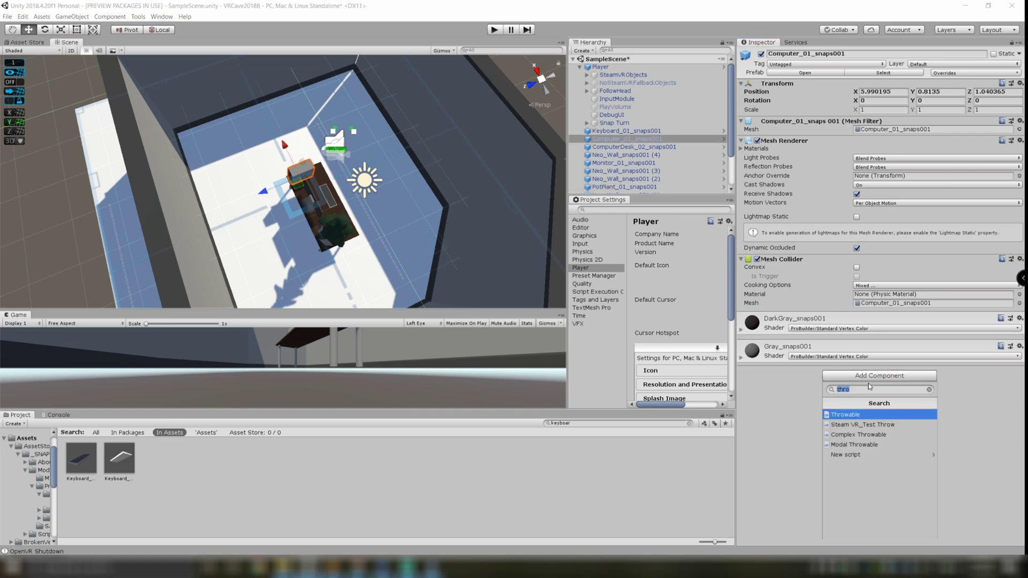
{"action": "key", "text": "Return"}
{"action": "key", "text": "ctrl+z"}
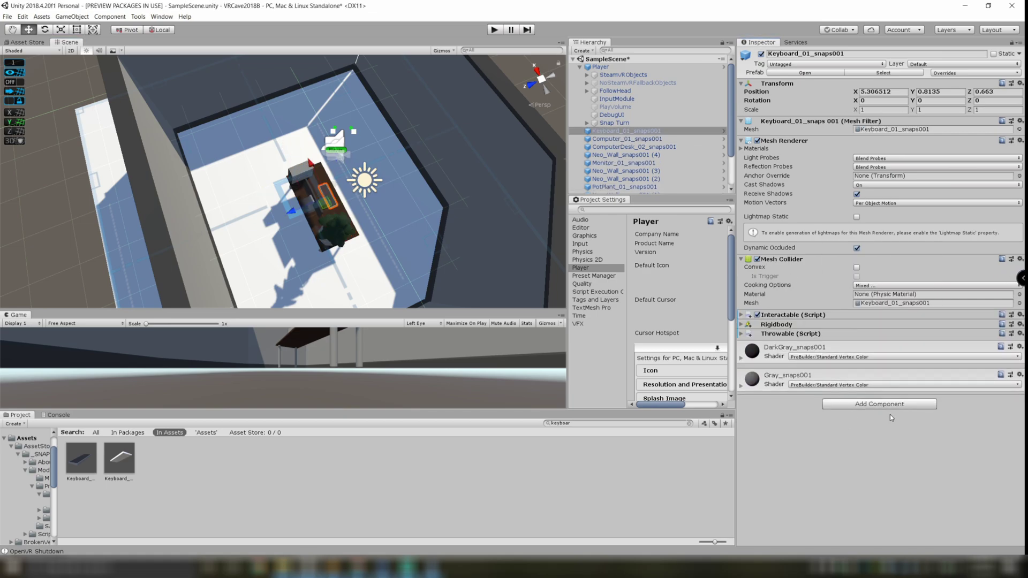
{"action": "left_click", "coordinate": [494, 31]}
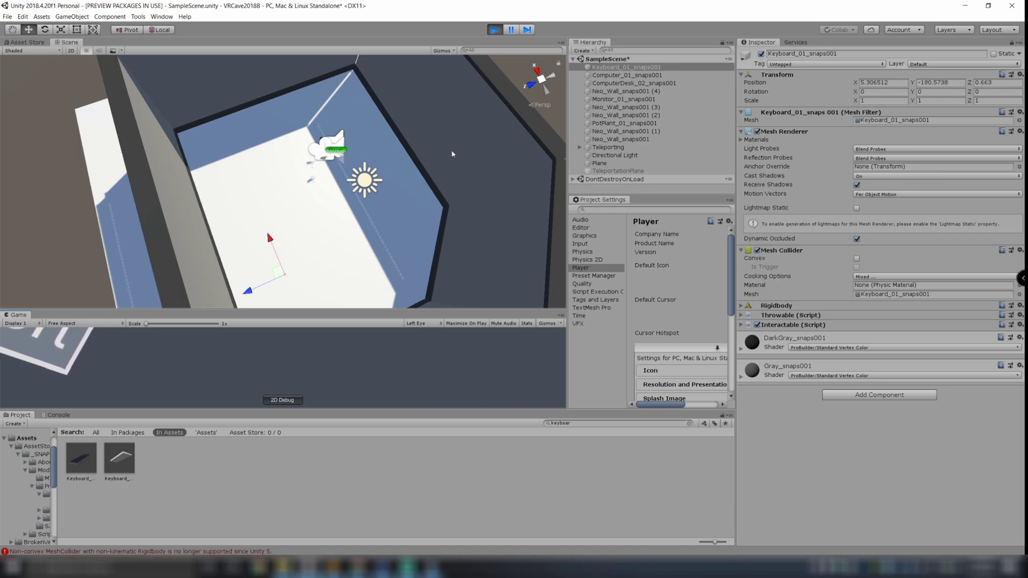
- Exit play mode, disable the Mesh Collider on the computer and the computer desk, and add a Box Collider to each
{"action": "left_click", "coordinate": [494, 30]}
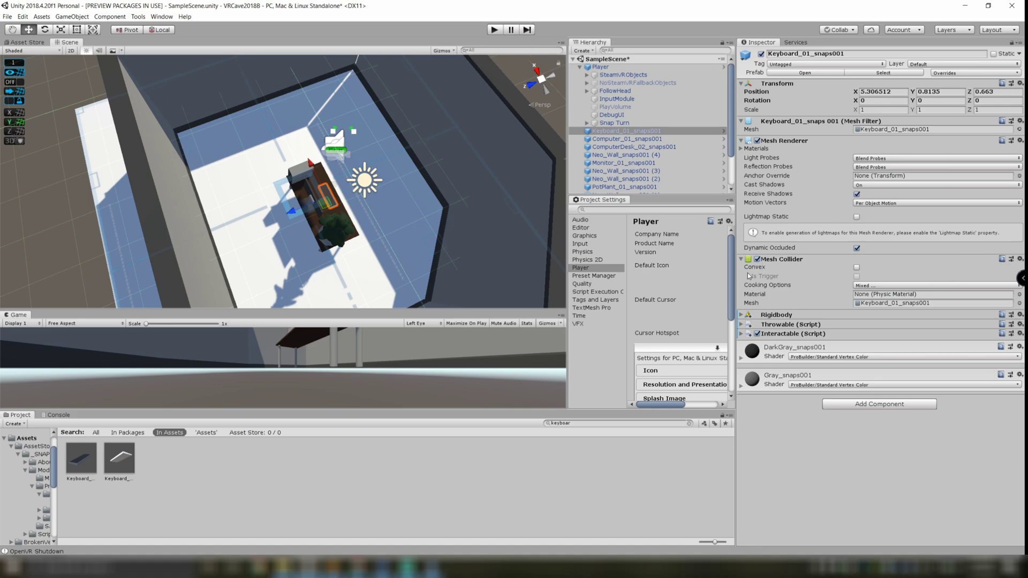
{"action": "left_click", "coordinate": [299, 172]}
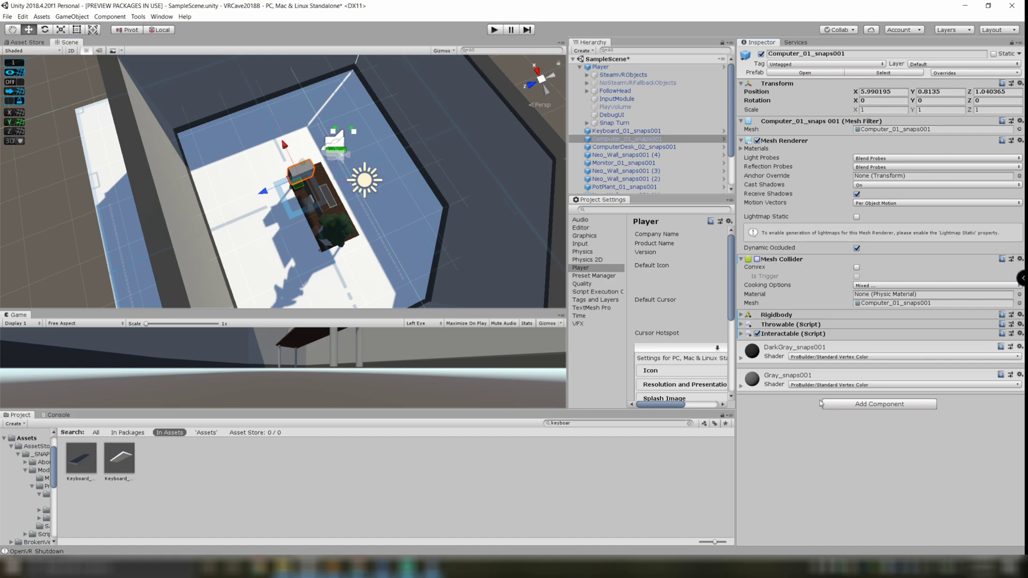
{"action": "left_click", "coordinate": [848, 405]}
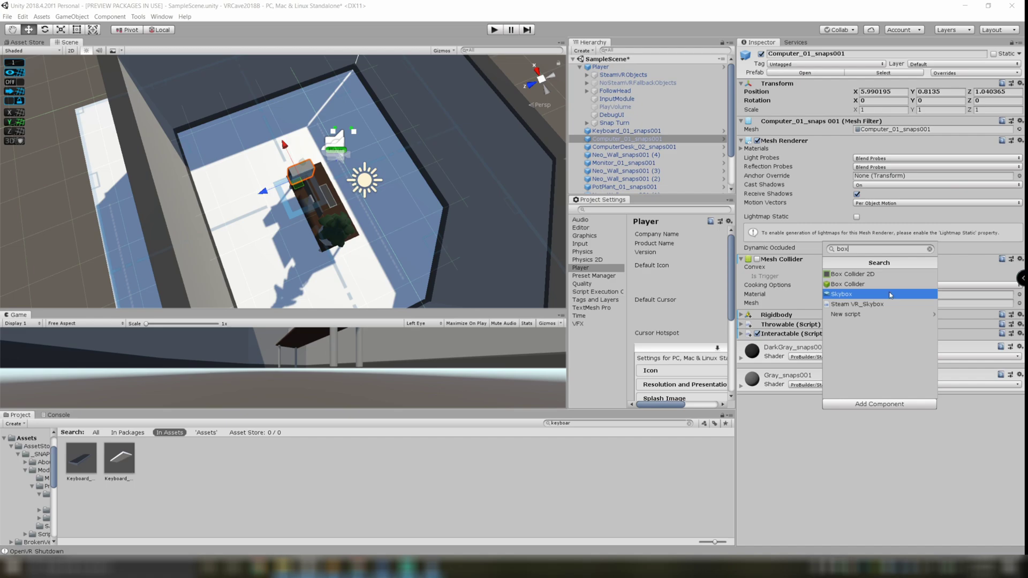
{"action": "left_click", "coordinate": [887, 290]}
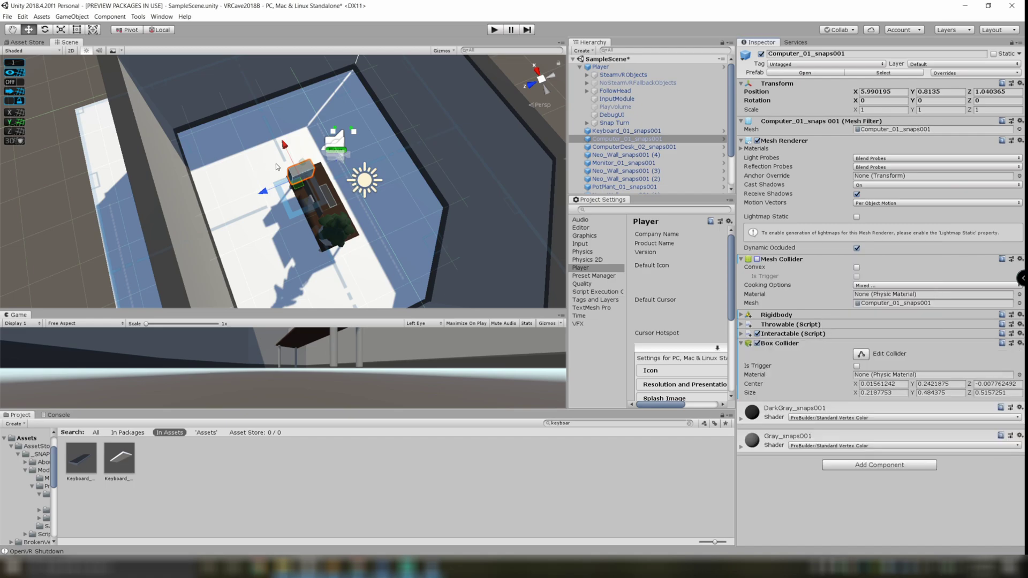
{"action": "left_click", "coordinate": [625, 149]}
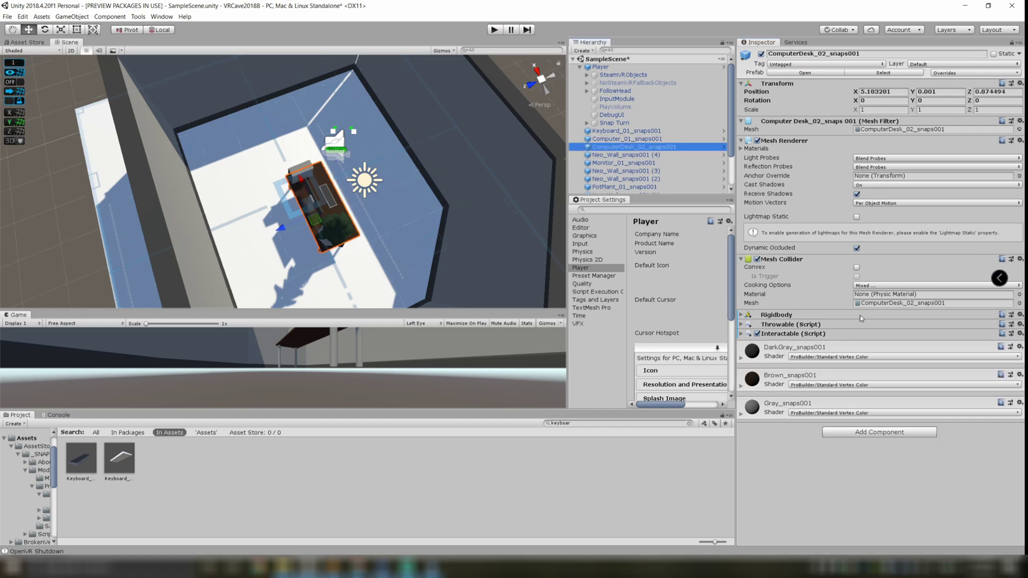
{"action": "left_click", "coordinate": [879, 432]}
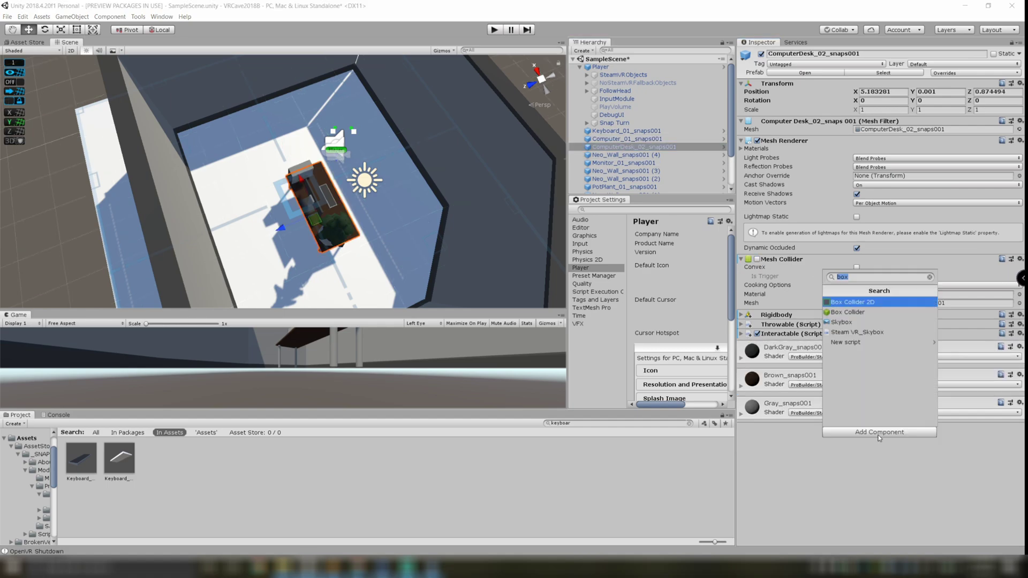
{"action": "left_click", "coordinate": [864, 314]}
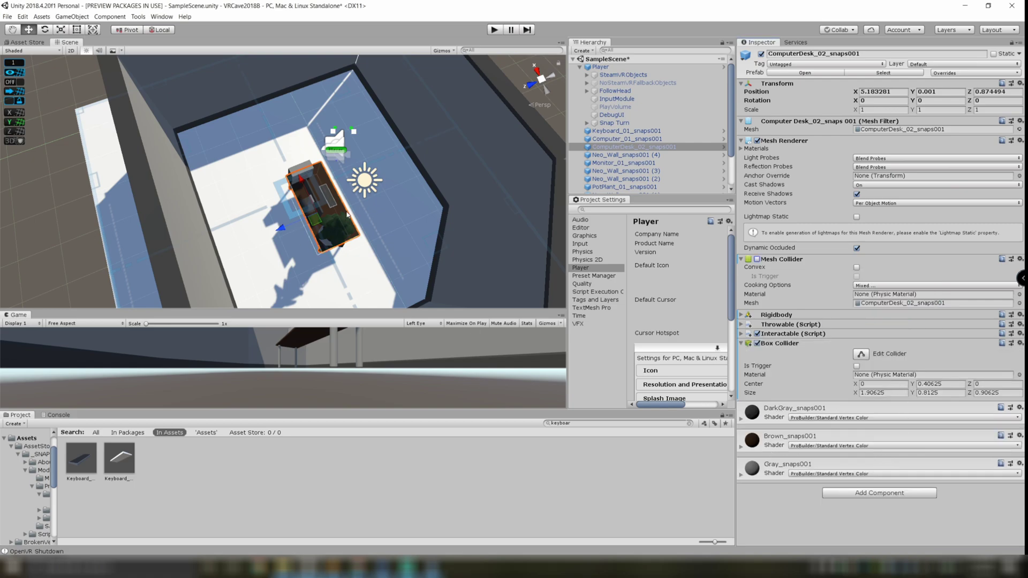
- Disable the Mesh Collider on the monitor and the keyboard and add a Box Collider to each
{"action": "left_click", "coordinate": [623, 165]}
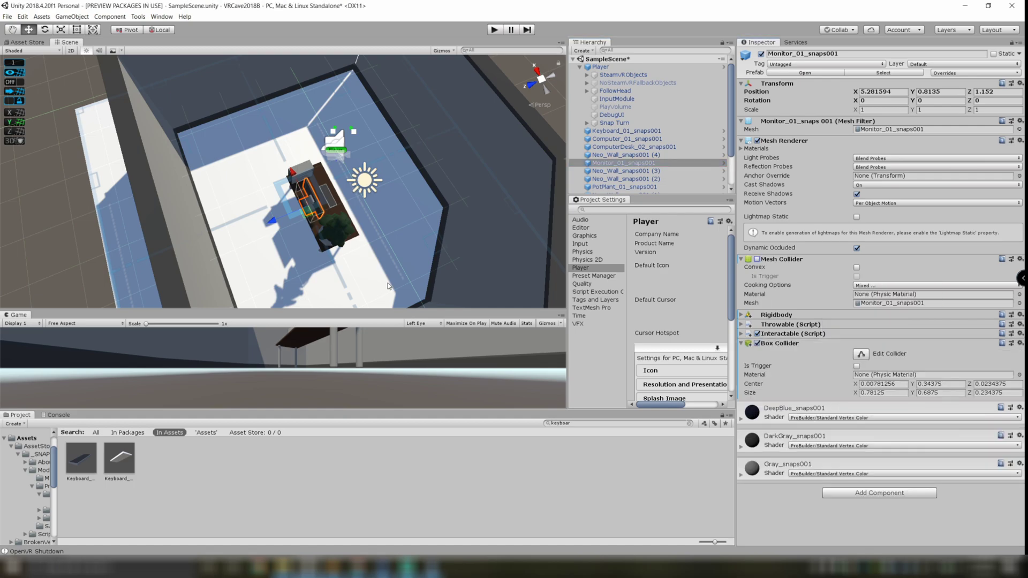
{"action": "left_click", "coordinate": [849, 404]}
{"action": "key", "text": "Return"}
{"action": "key", "text": "ctrl+p"}
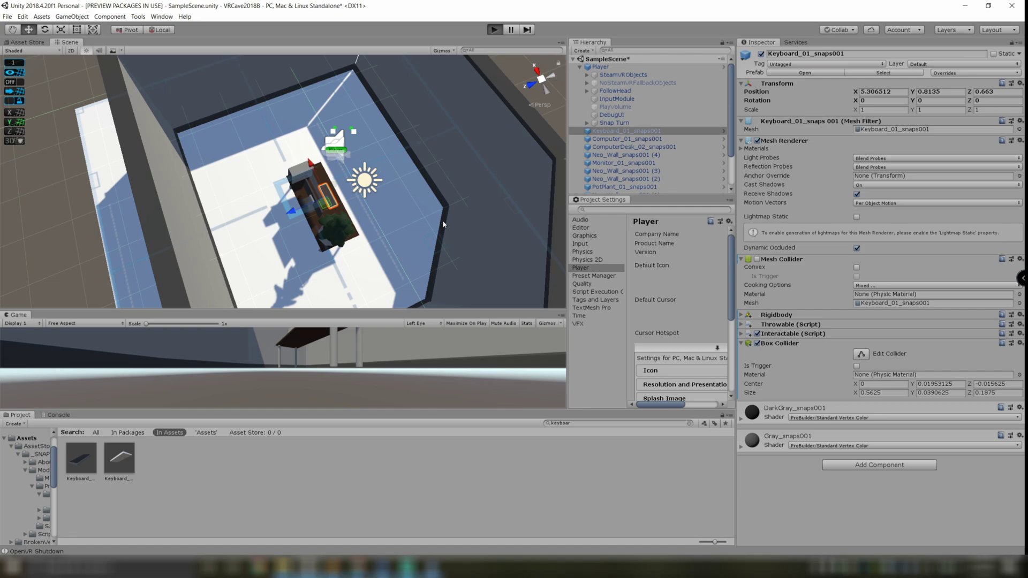
- Add a Box Collider to the potted plant and run the scene to test the desk items in VR
{"action": "left_click", "coordinate": [335, 230]}
{"action": "key", "text": "ctrl+p"}
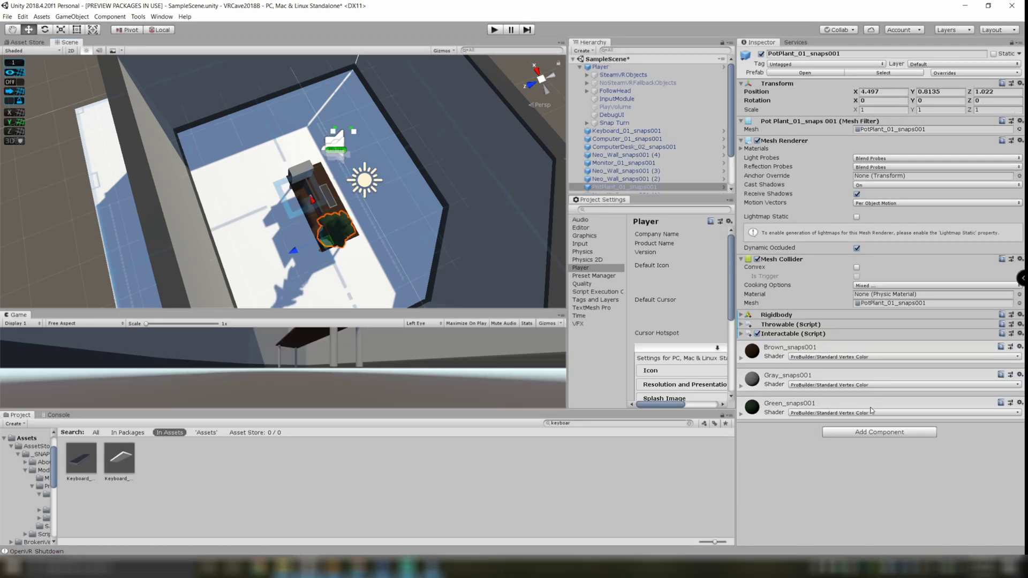
{"action": "left_click", "coordinate": [879, 432]}
{"action": "left_click", "coordinate": [878, 313]}
{"action": "left_click", "coordinate": [495, 30]}
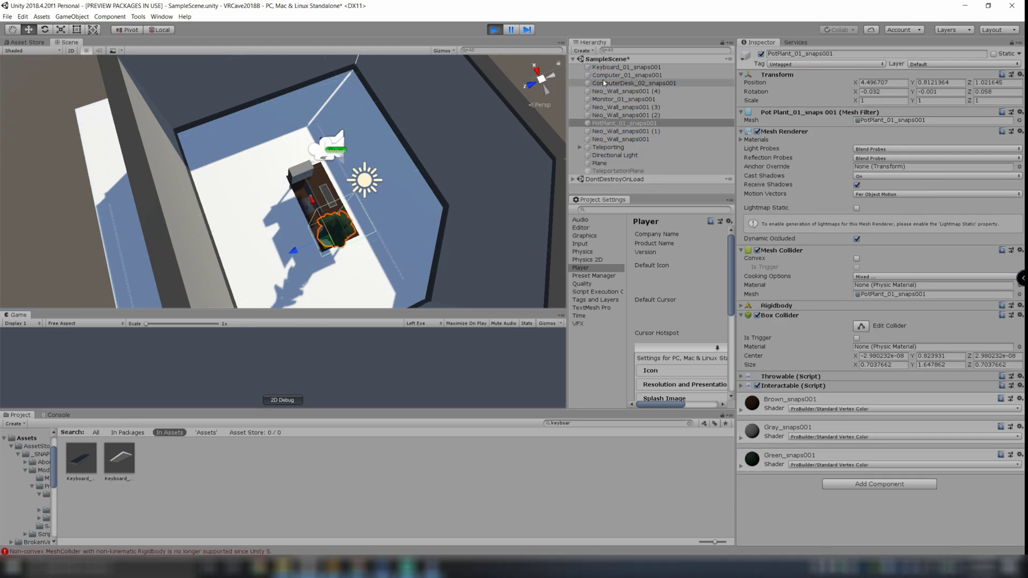
{"action": "left_click", "coordinate": [964, 7]}
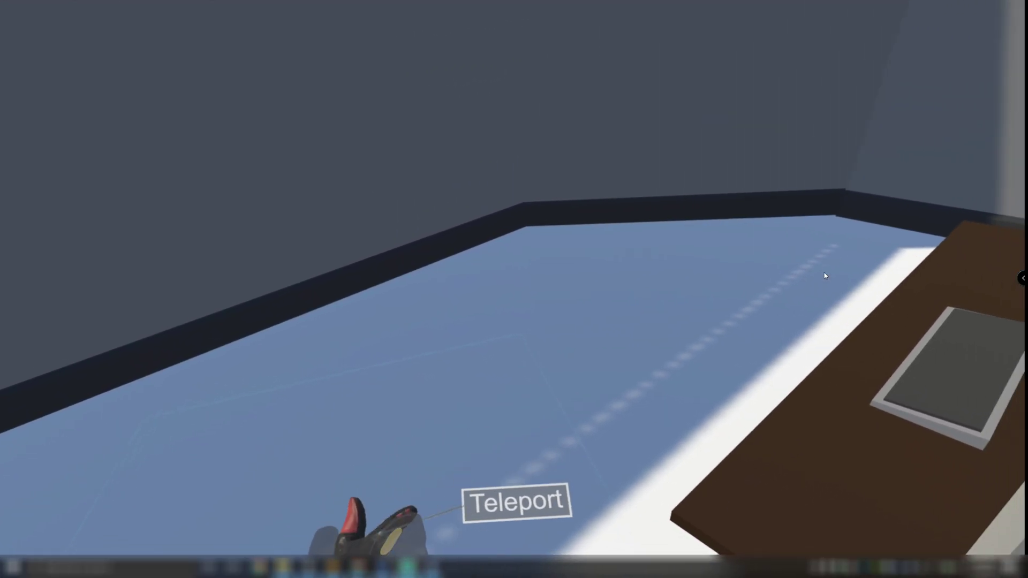